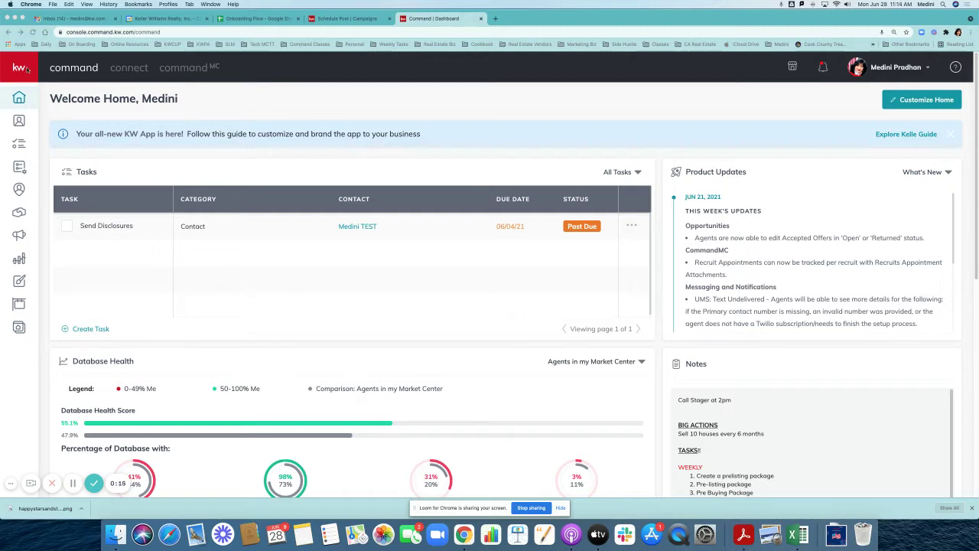
Step: Start a new Social design from the Designs section
mouse_move(11, 191)
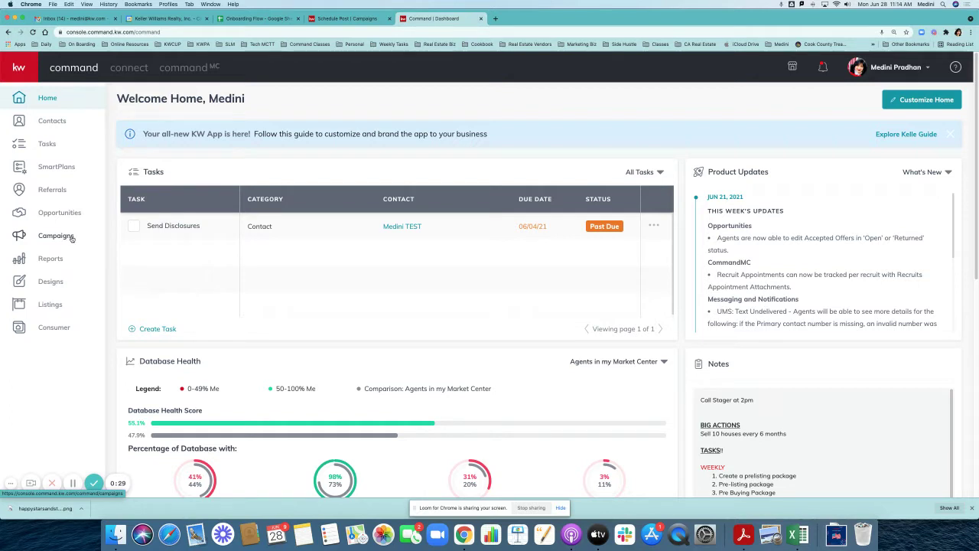
left_click(48, 282)
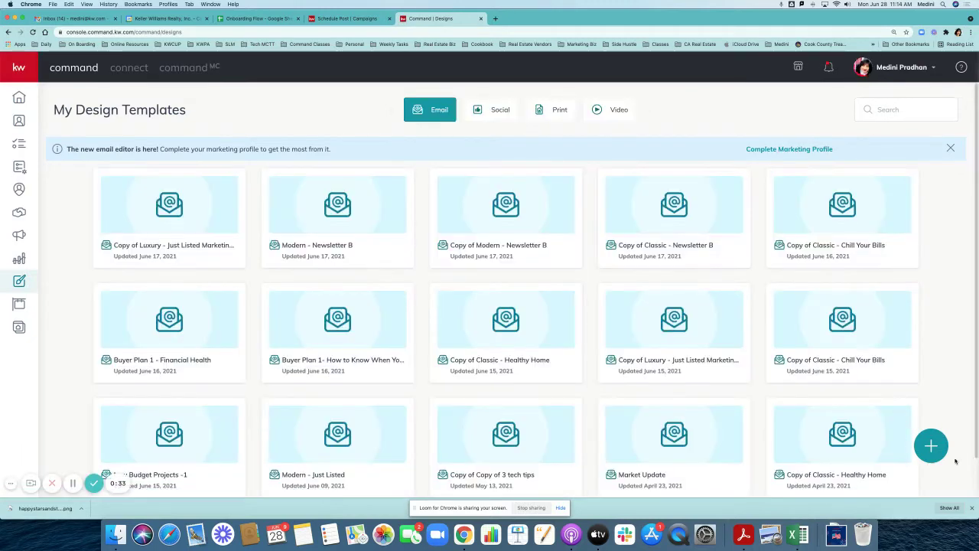
left_click(932, 448)
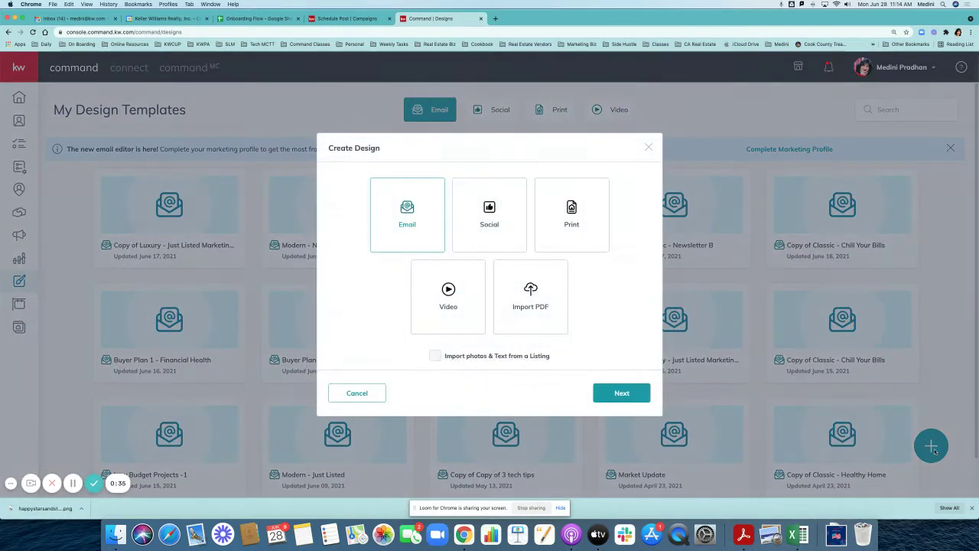
left_click(492, 212)
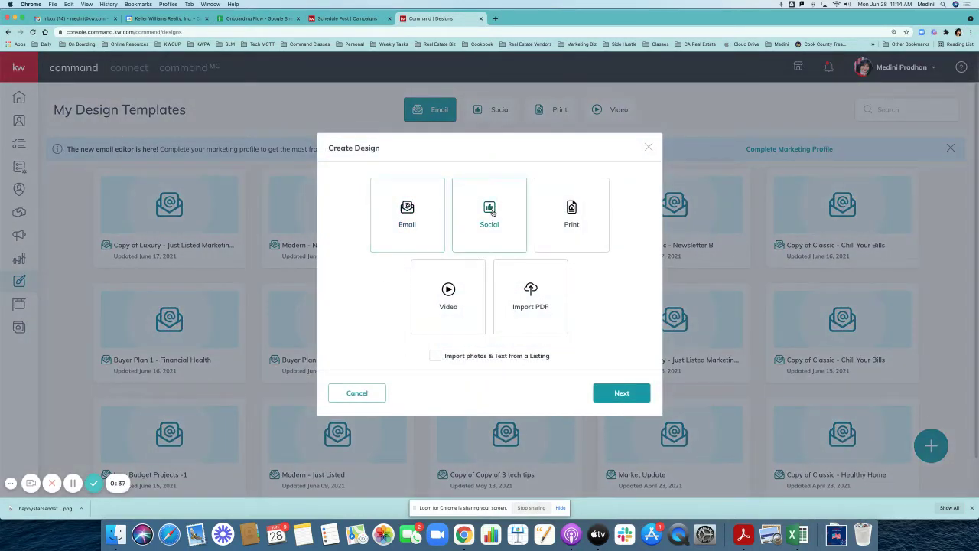
left_click(616, 393)
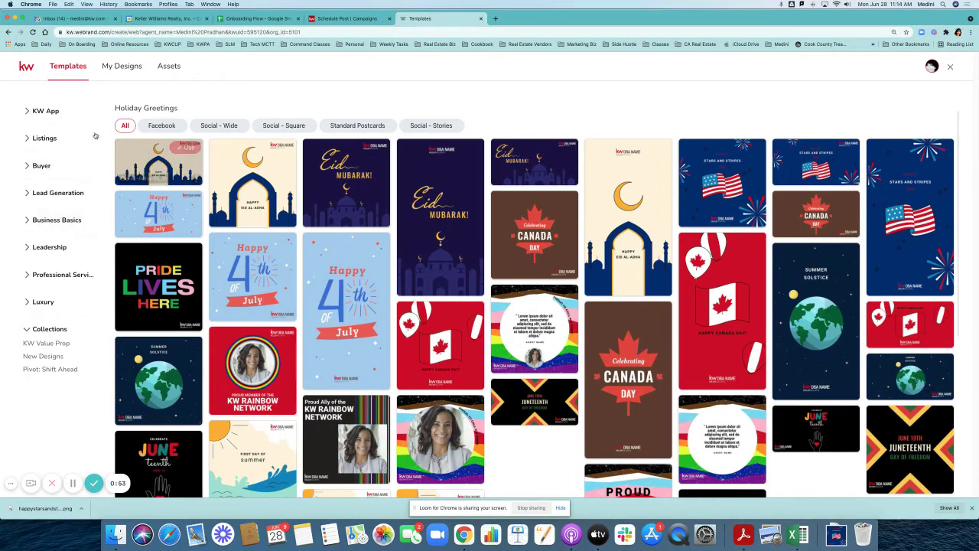
Step: Show the Holiday Greetings templates from the Lead Generation category
left_click_drag(112, 108, 193, 108)
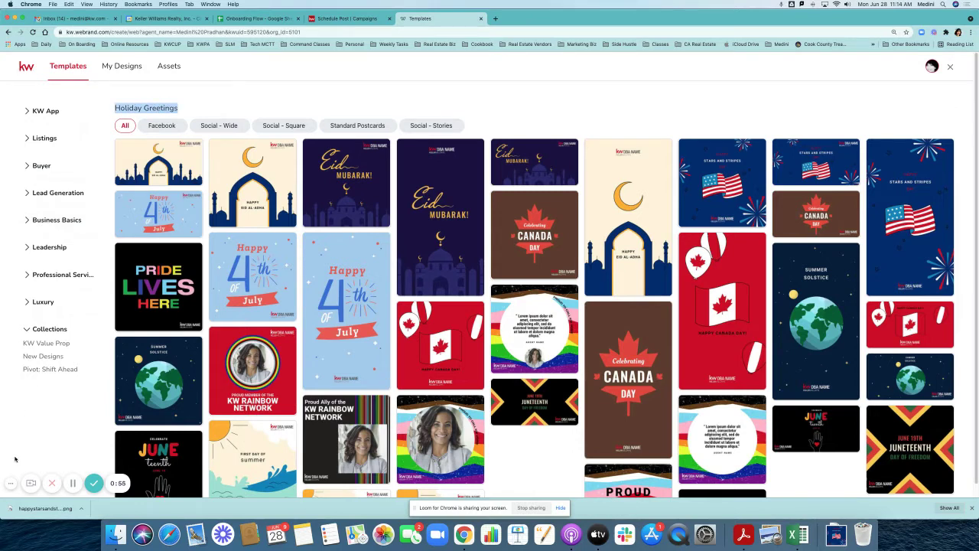
left_click(30, 197)
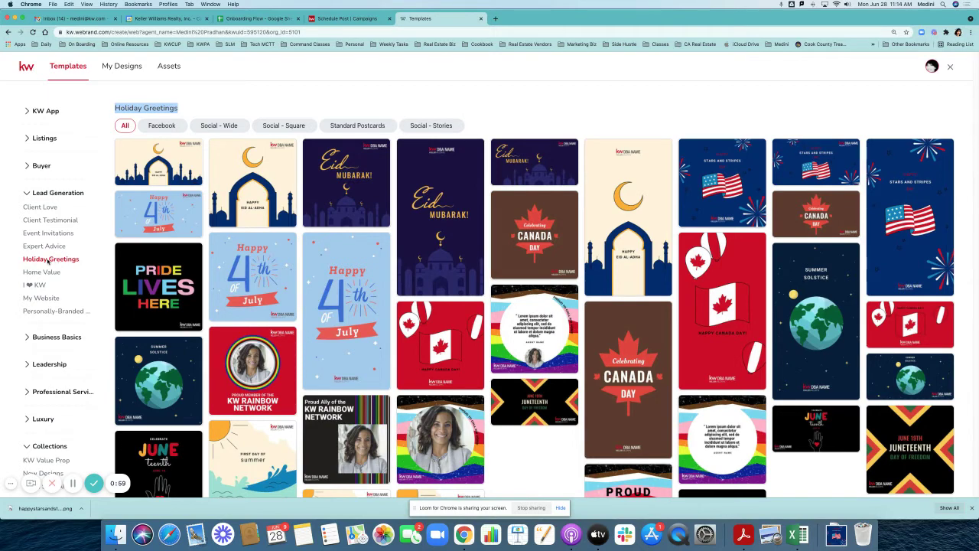
left_click(48, 260)
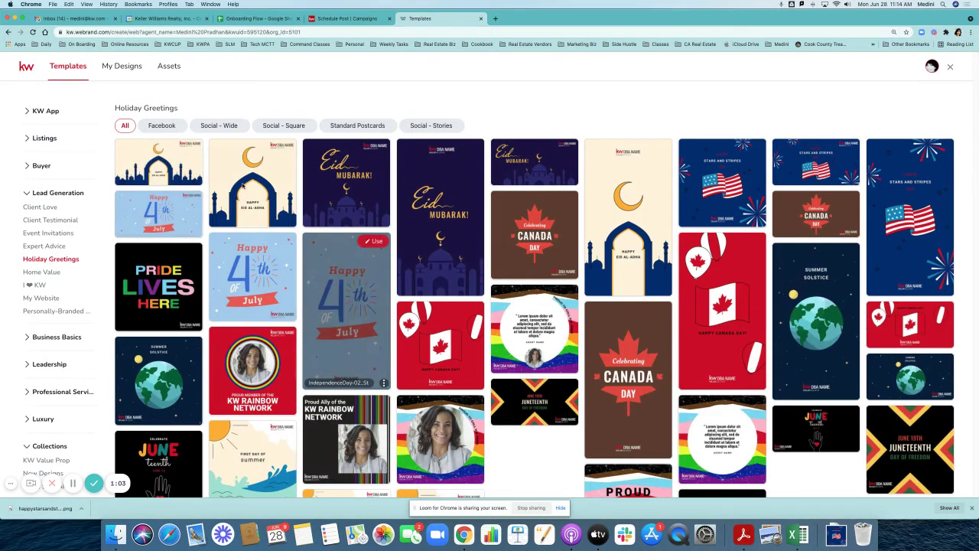
Step: Review the Holiday Greetings templates and intended uses for the Facebook, Social - Wide, Social - Square, Standard Postcards and Social - Stories formats
left_click(164, 126)
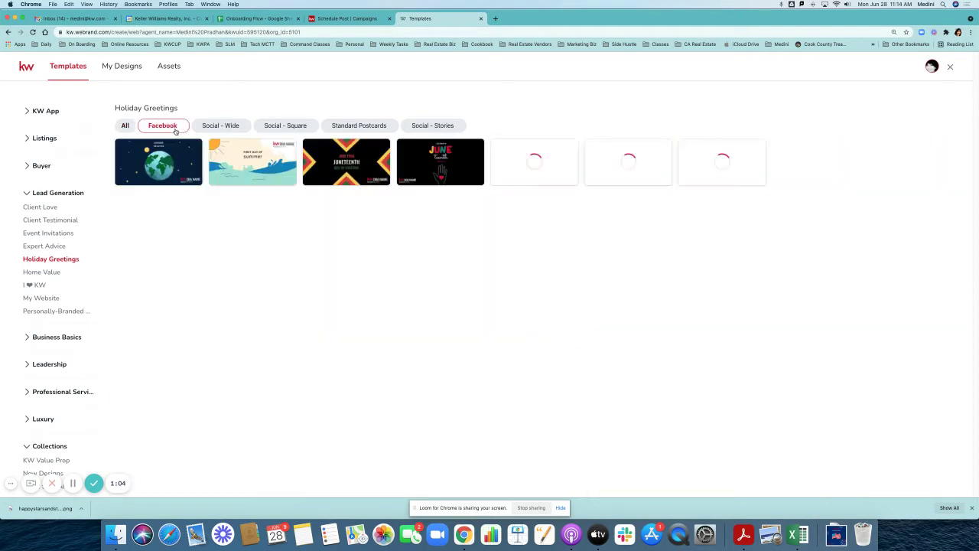
left_click(231, 126)
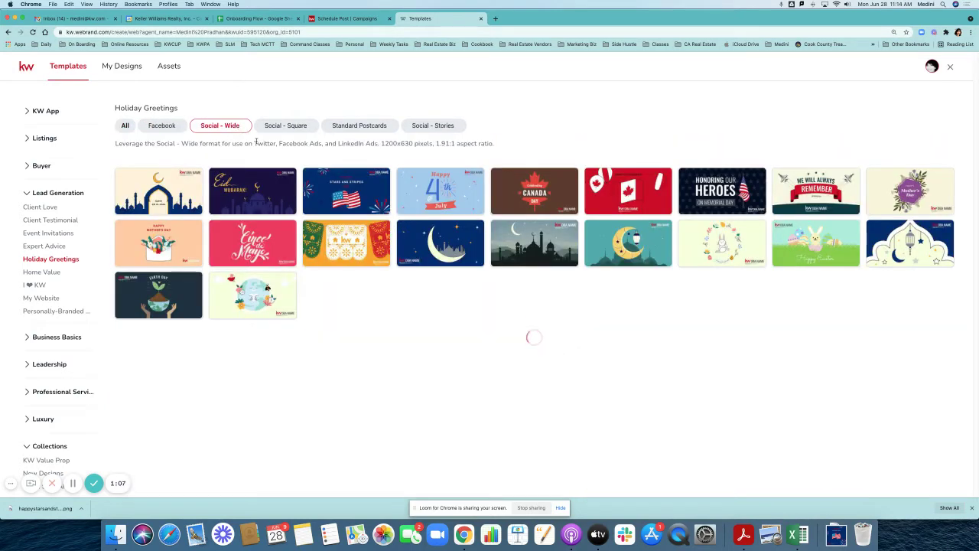
left_click_drag(254, 143, 445, 152)
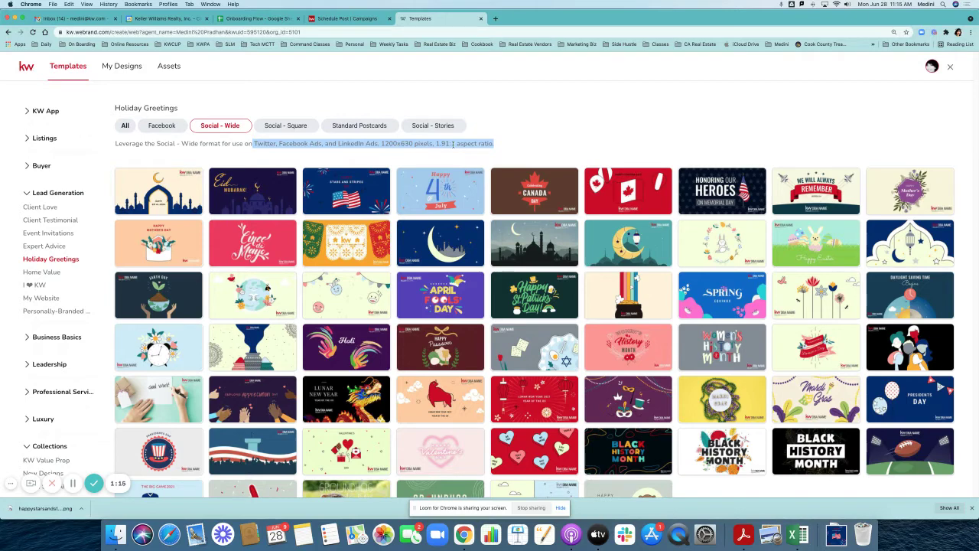
left_click(295, 127)
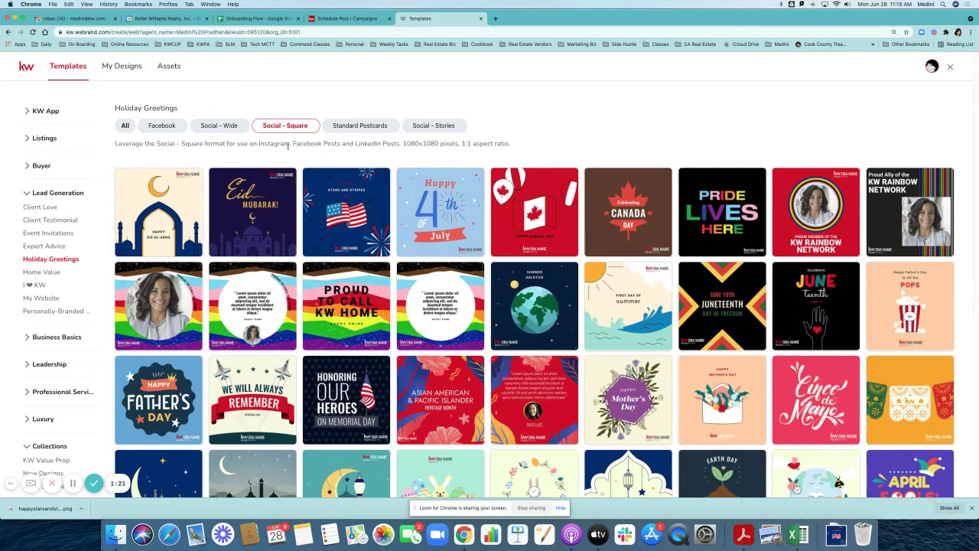
left_click_drag(251, 143, 314, 144)
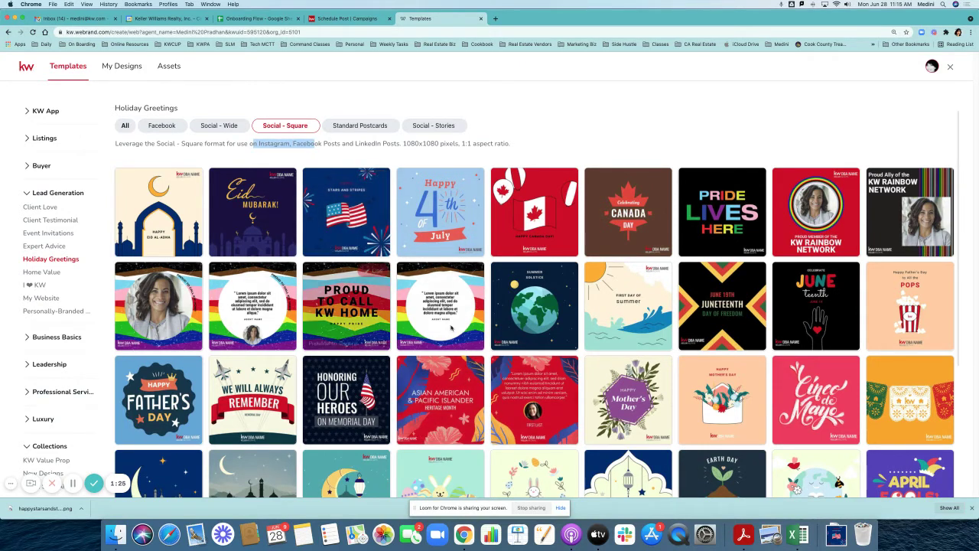
left_click(376, 154)
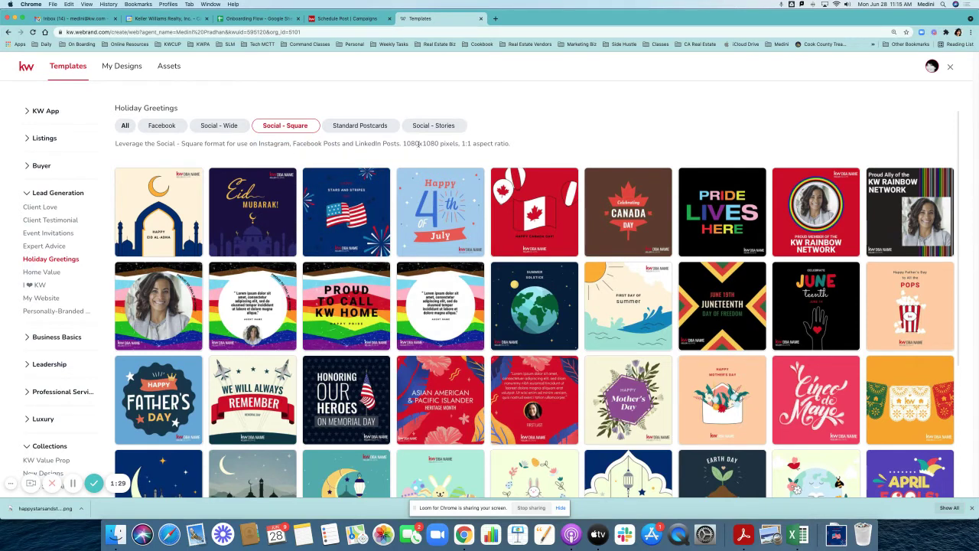
left_click(360, 126)
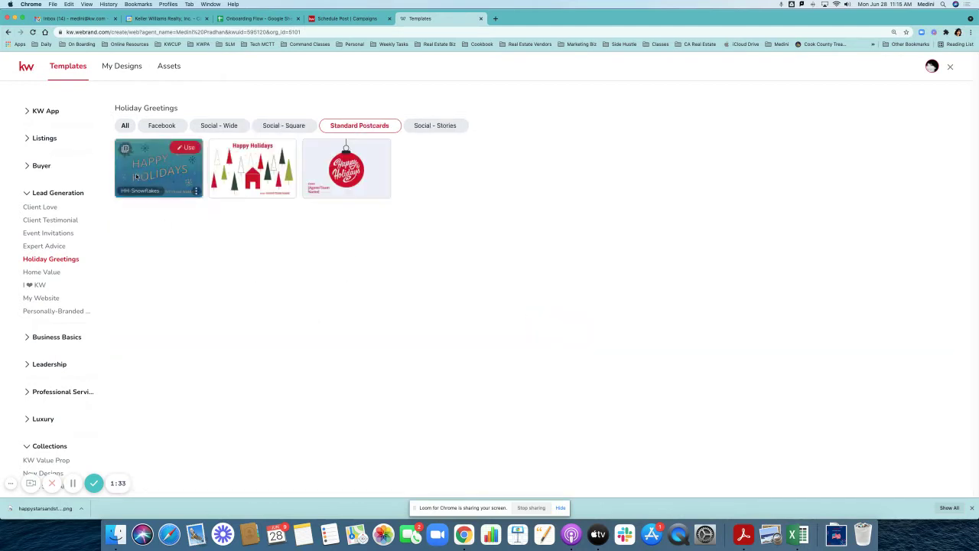
mouse_move(322, 159)
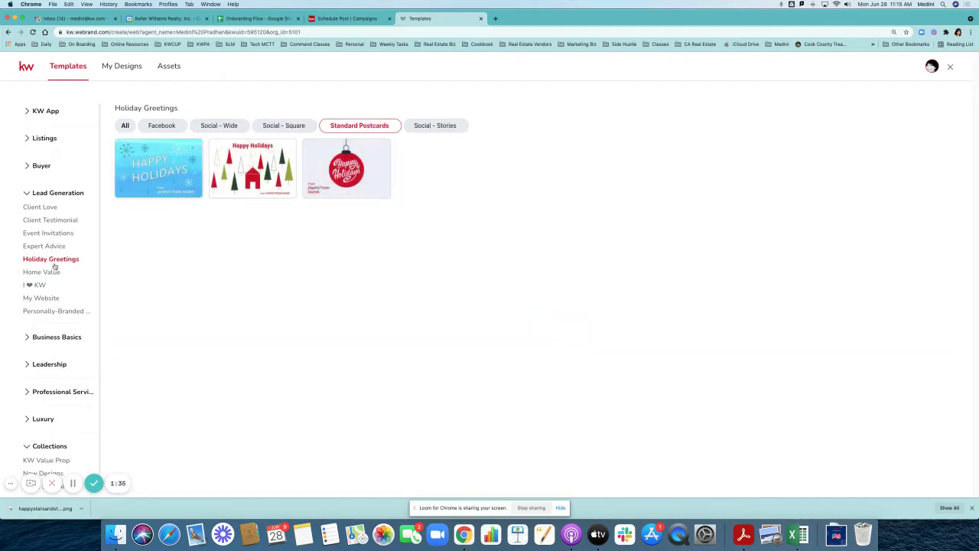
left_click(430, 130)
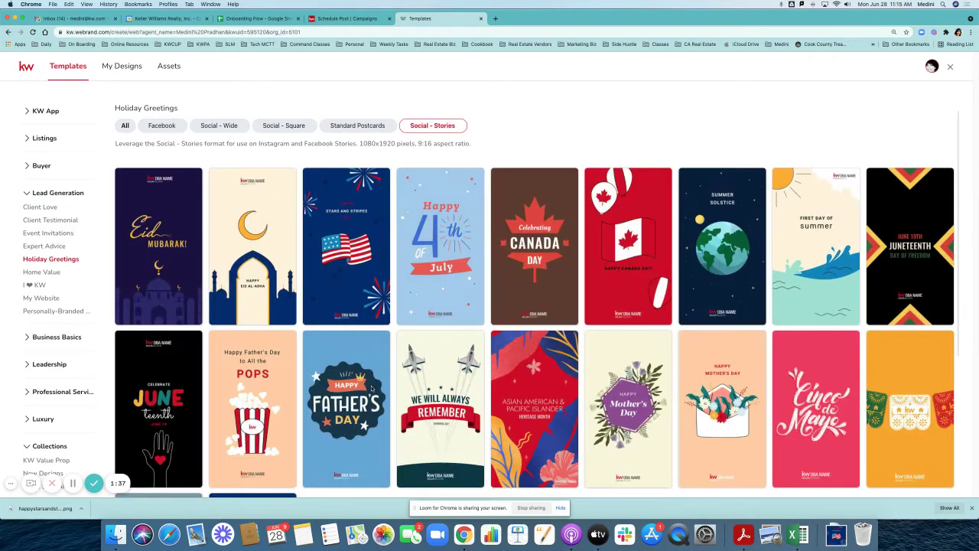
mouse_move(329, 461)
mouse_move(375, 313)
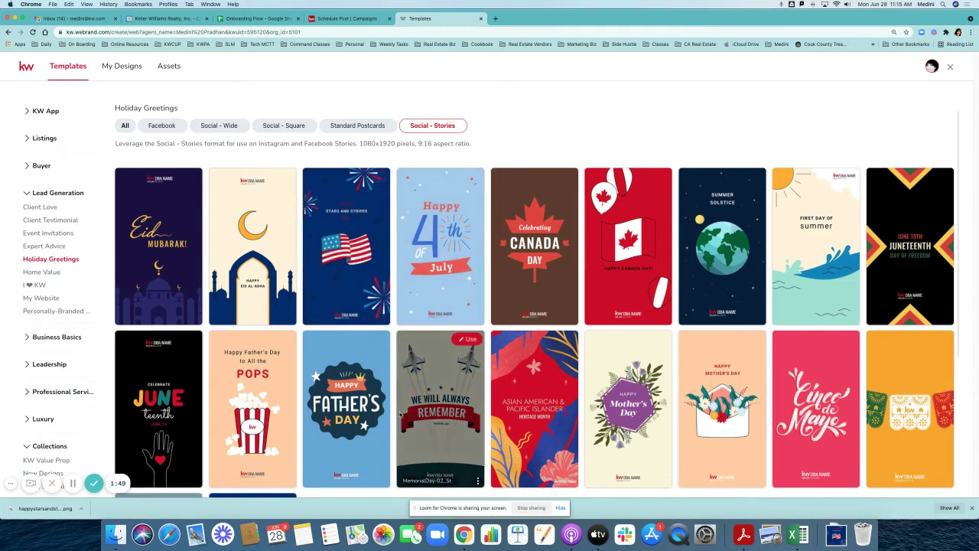
Step: Use the Social - Square Stars and Stripes flag template and add it to the design as a new page
left_click(282, 127)
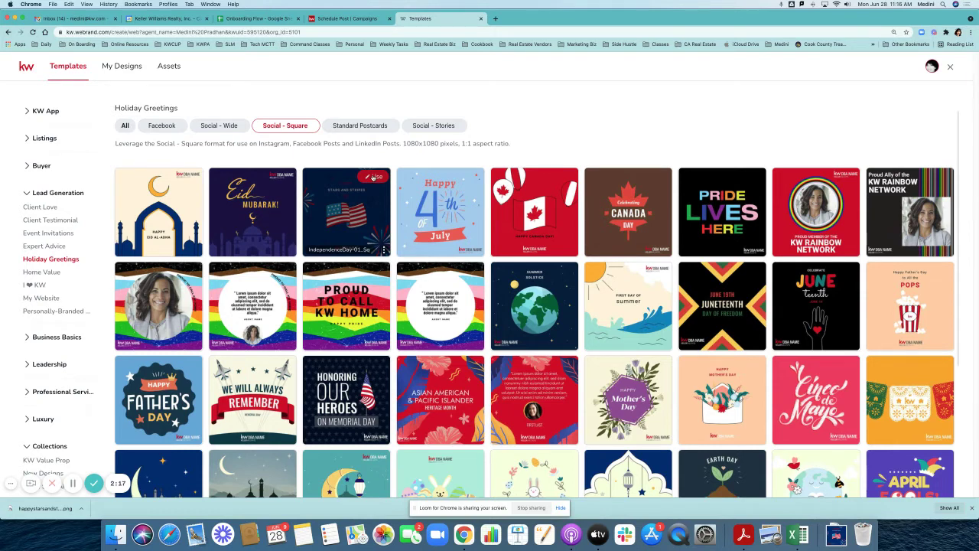
left_click(374, 177)
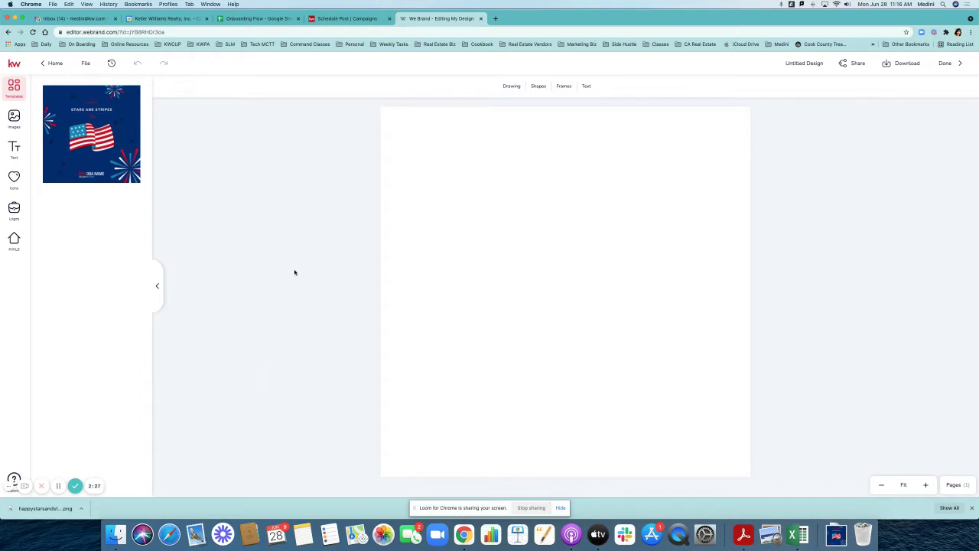
mouse_move(62, 93)
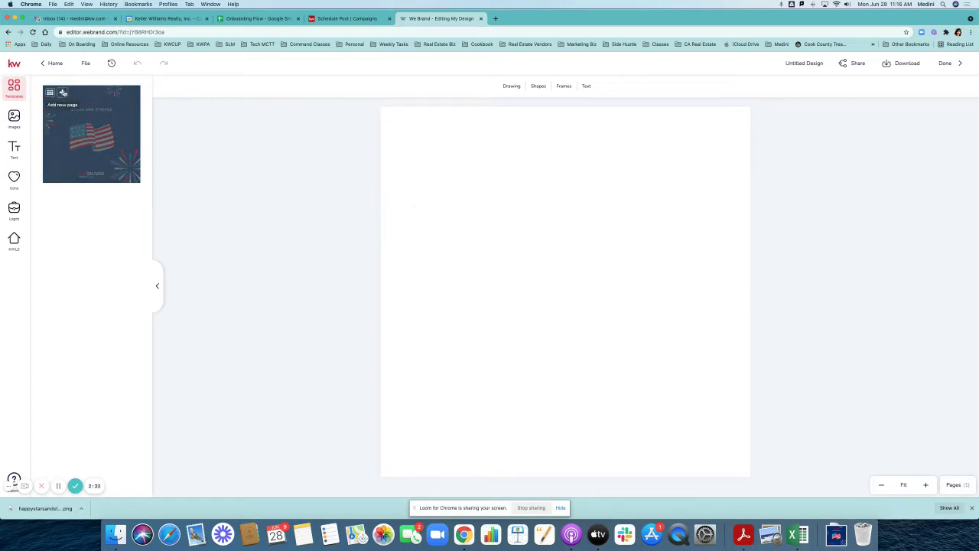
left_click(64, 92)
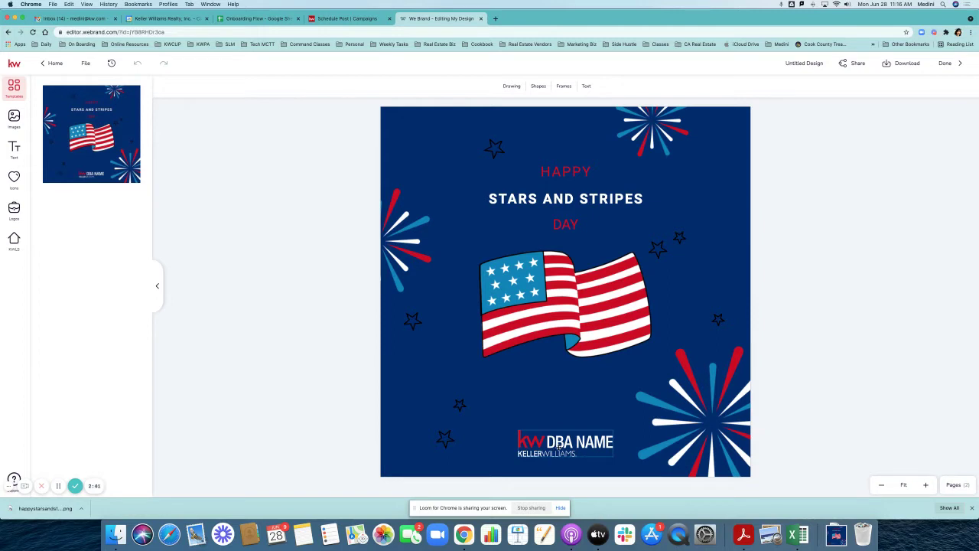
Step: Replace the DBA NAME placeholder logo with the white Keller Williams Realty Cupertino logo from My Assets
left_click(561, 450)
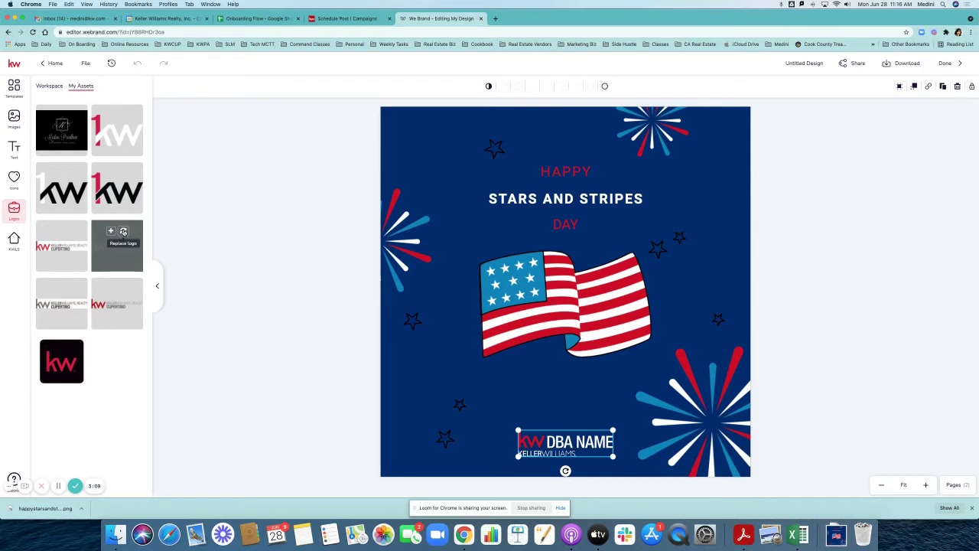
left_click(123, 232)
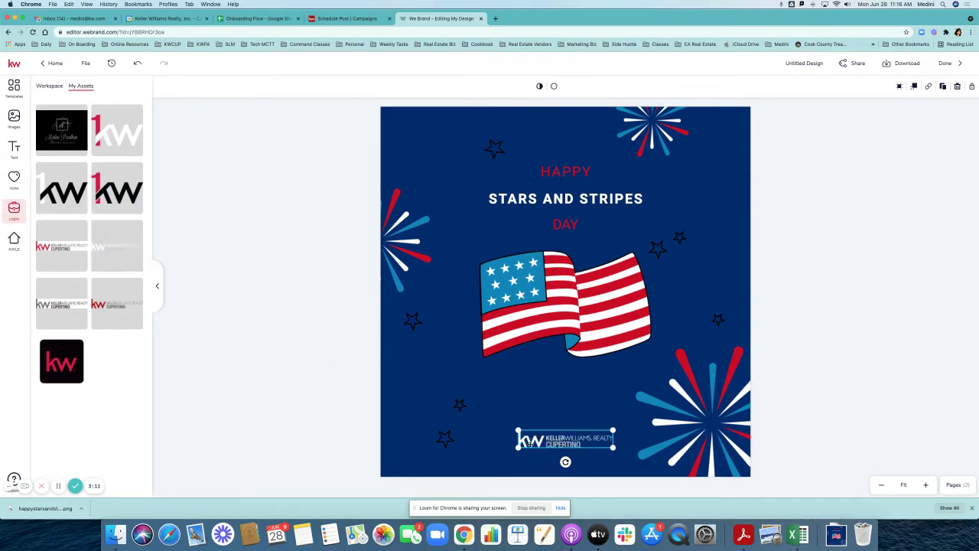
left_click(353, 400)
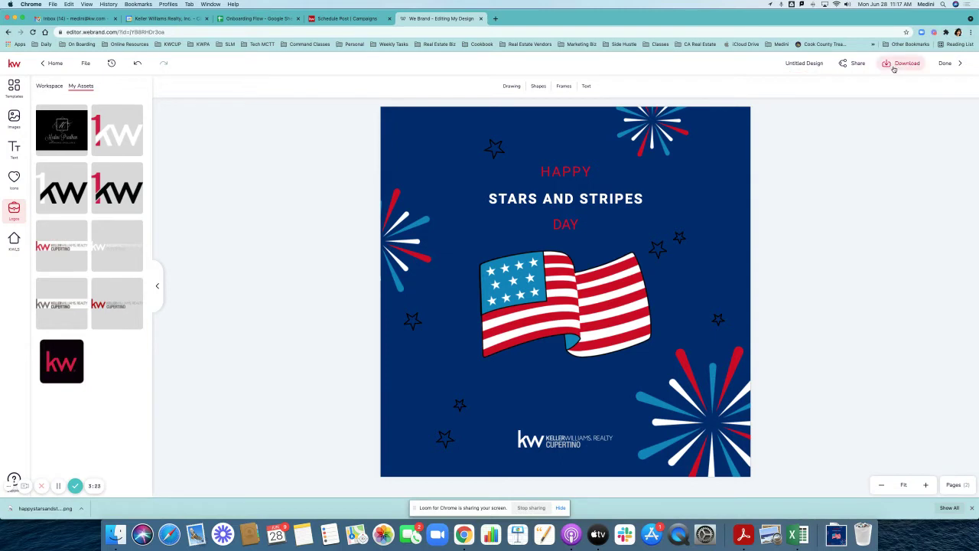
Step: Enlarge the red HAPPY and DAY texts above and below the STARS AND STRIPES line
left_click(563, 170)
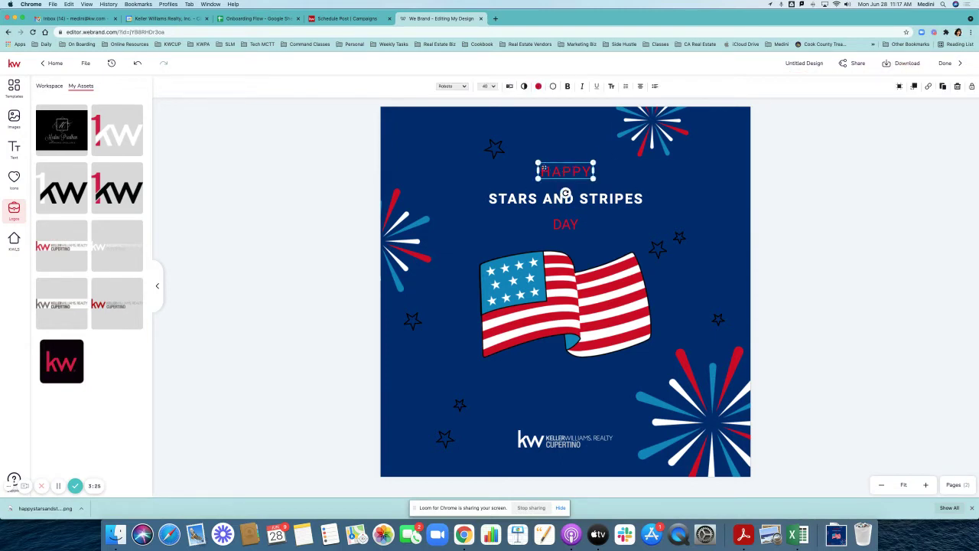
left_click_drag(538, 162, 591, 157)
left_click(573, 227)
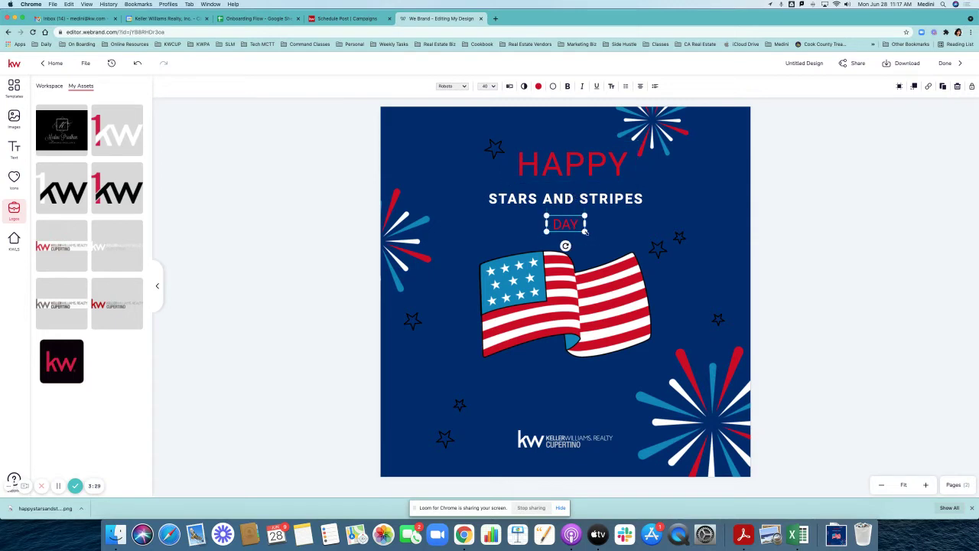
left_click_drag(586, 235, 631, 246)
left_click_drag(573, 234, 571, 234)
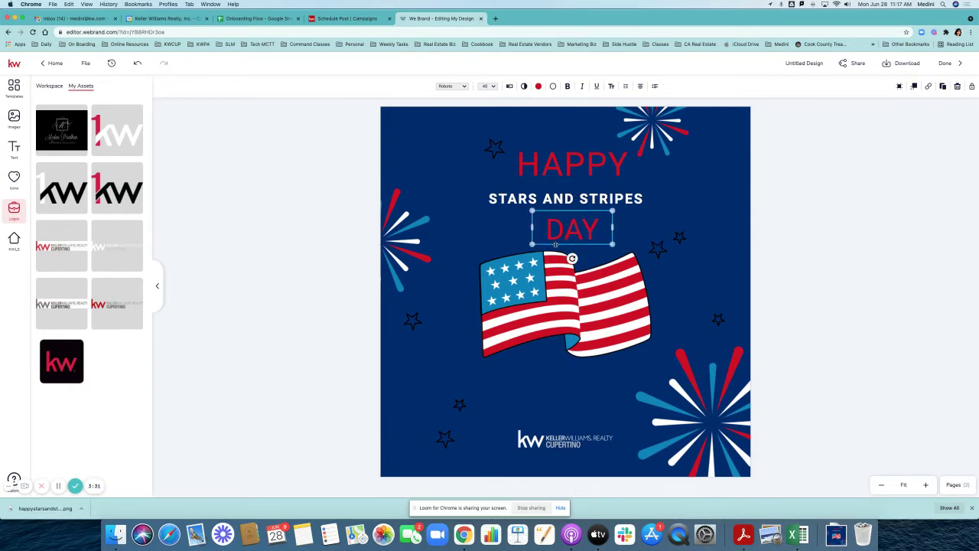
left_click(427, 131)
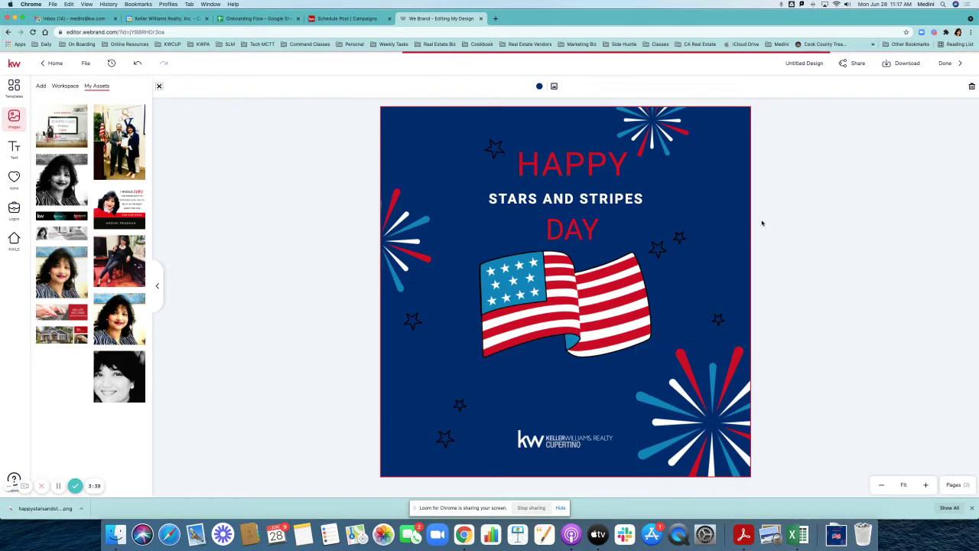
Step: Rename the design as "4th of July Stars and Stripes"
left_click(785, 66)
key("BackSpace")
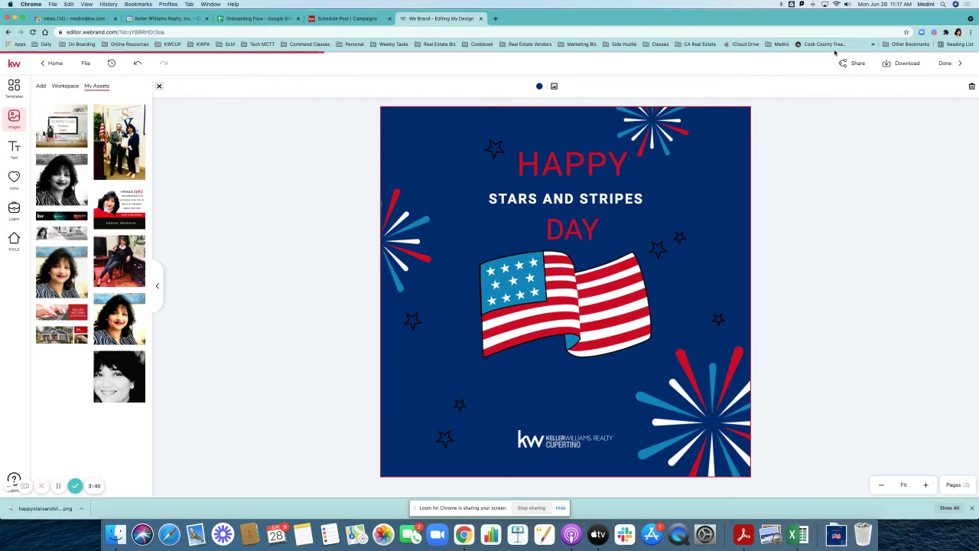
type("4th of Ju")
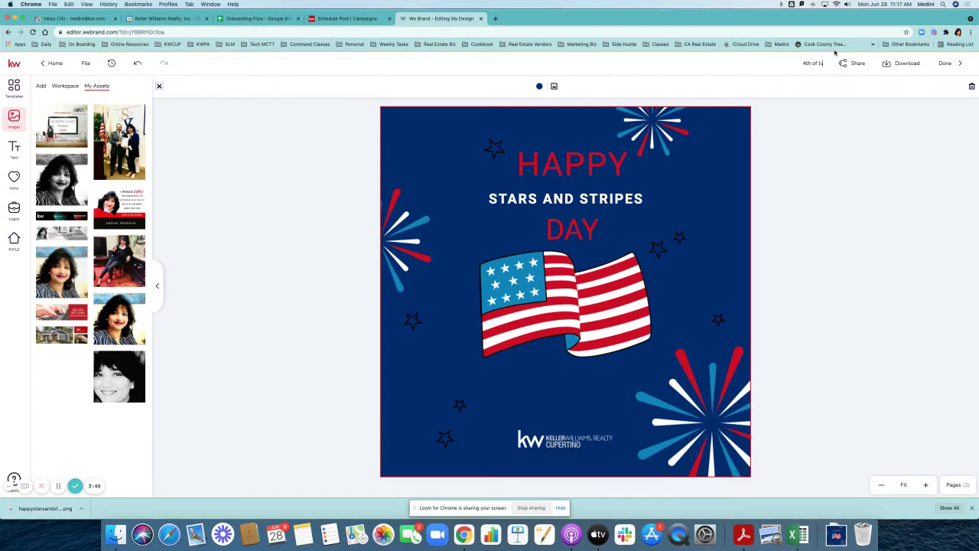
type("ly Stars and Stripes")
left_click(794, 111)
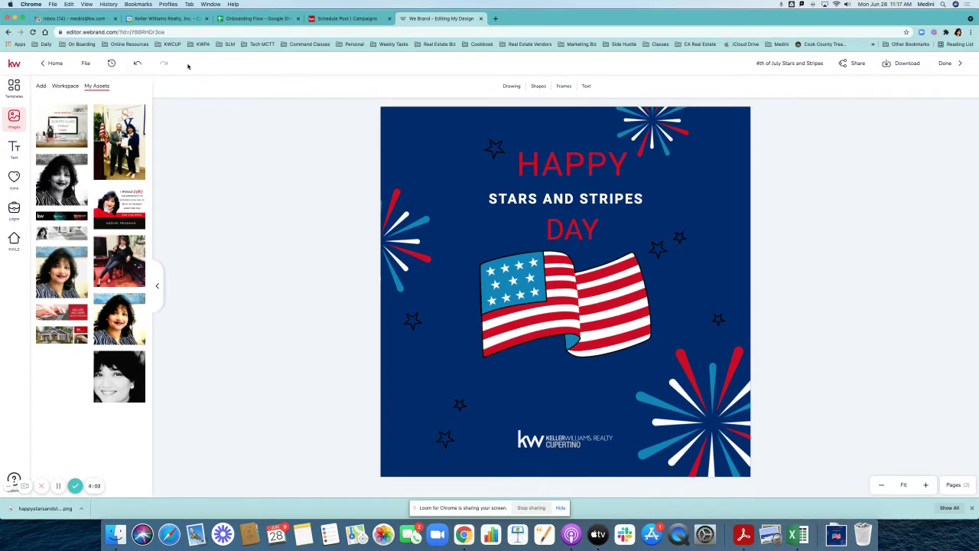
Step: Save the design and set its download options to JPG with only page 2 selected
left_click(86, 64)
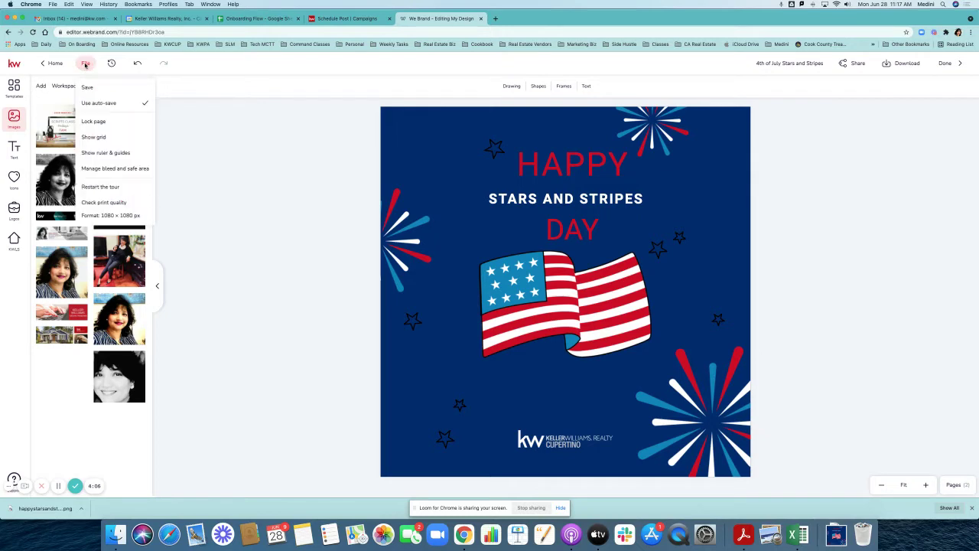
left_click(87, 87)
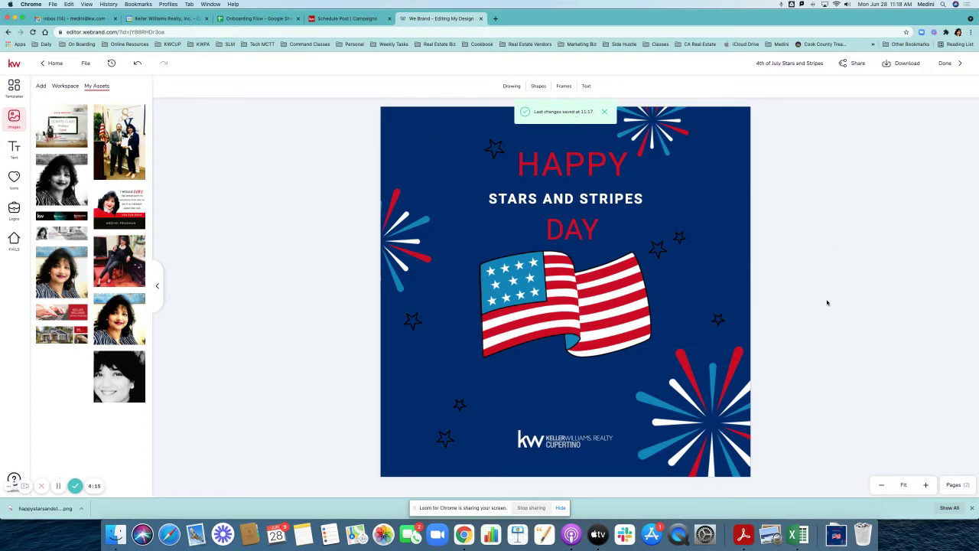
left_click(900, 64)
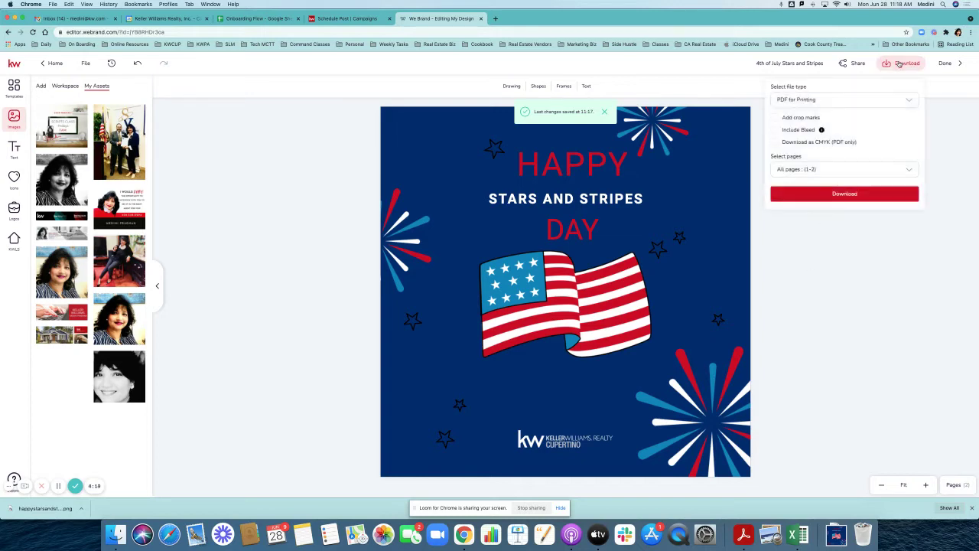
left_click(835, 101)
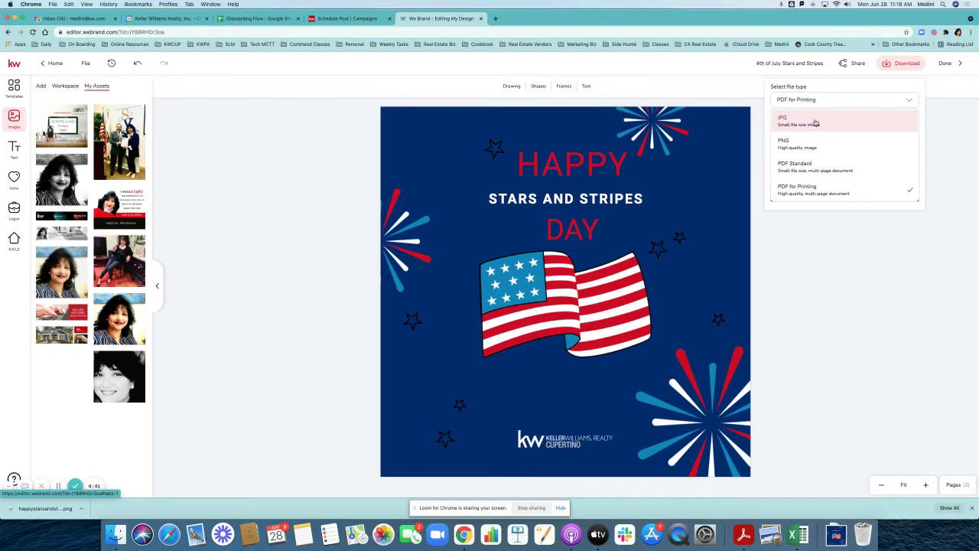
left_click(816, 123)
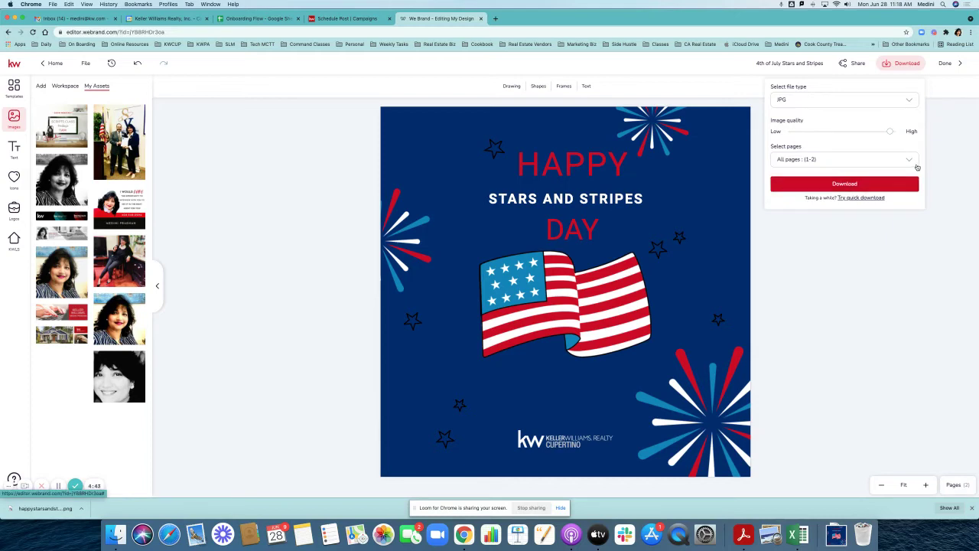
left_click(915, 162)
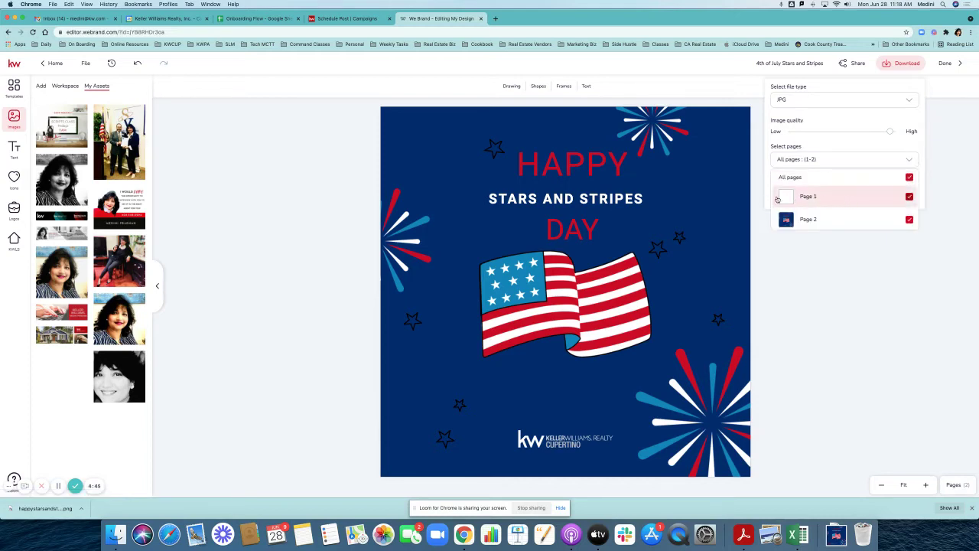
left_click(909, 197)
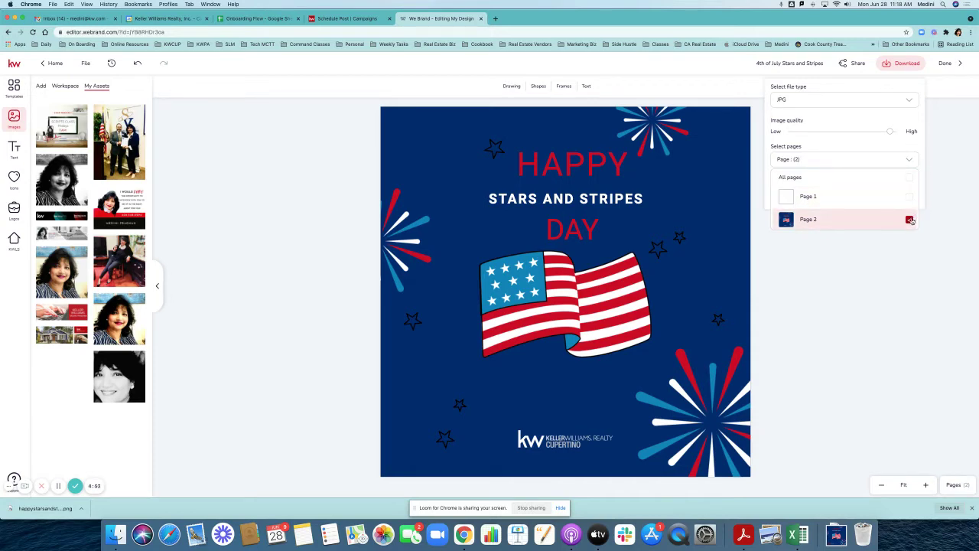
left_click(901, 66)
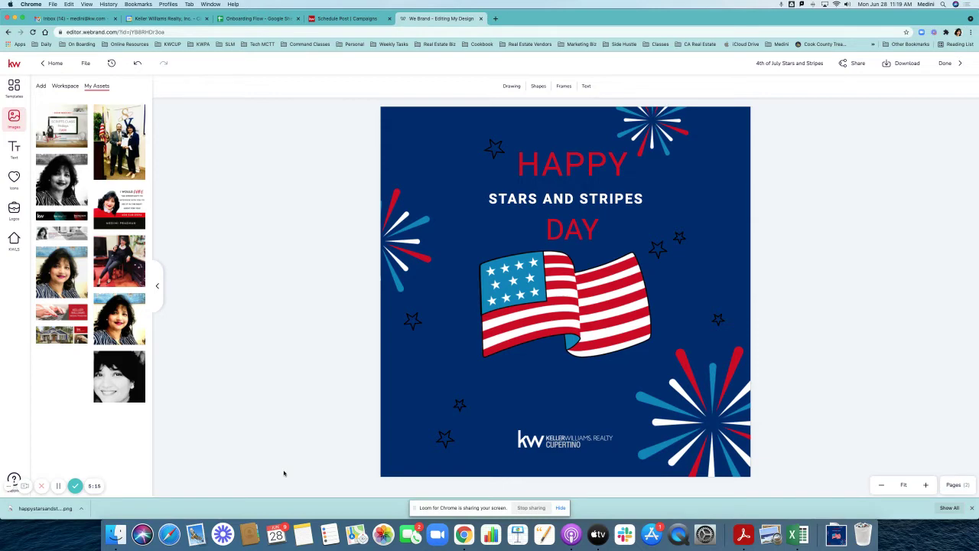
Step: Download page 2 of the design as a JPG
left_click(902, 62)
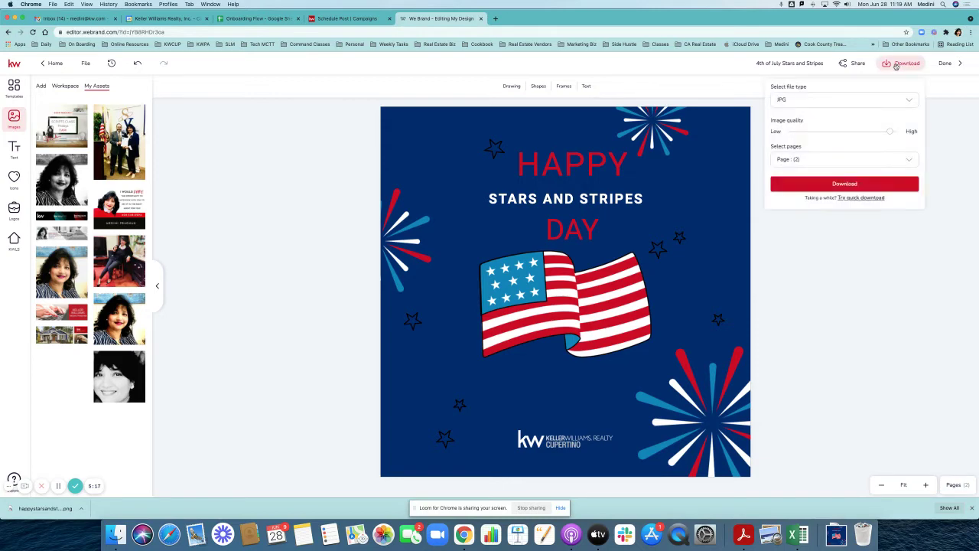
left_click(841, 161)
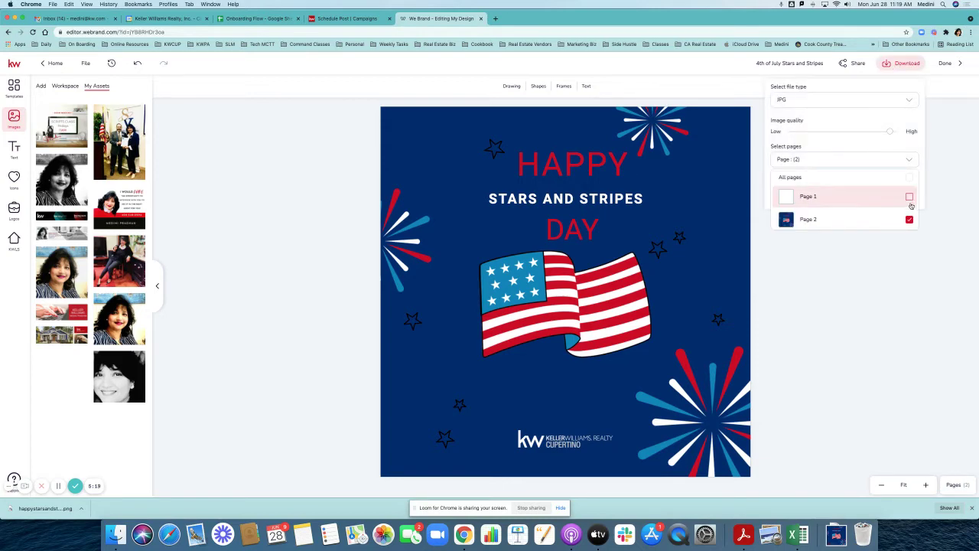
left_click(912, 161)
left_click(844, 183)
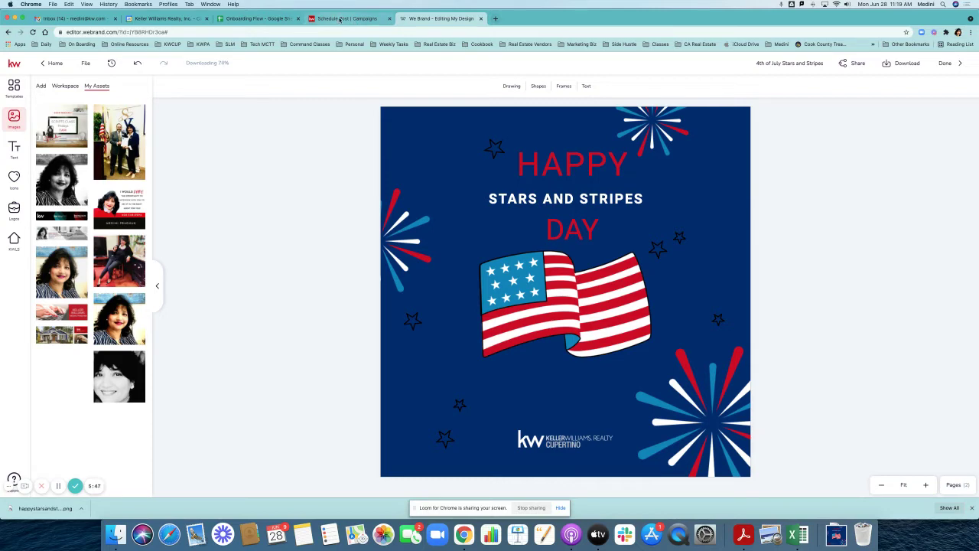
Step: Enter agent.kw.com as the address in a new browser tab and save the JPEG in Downloads as 4thofjulystarsandstripes
left_click(496, 18)
type("agent.kw.com")
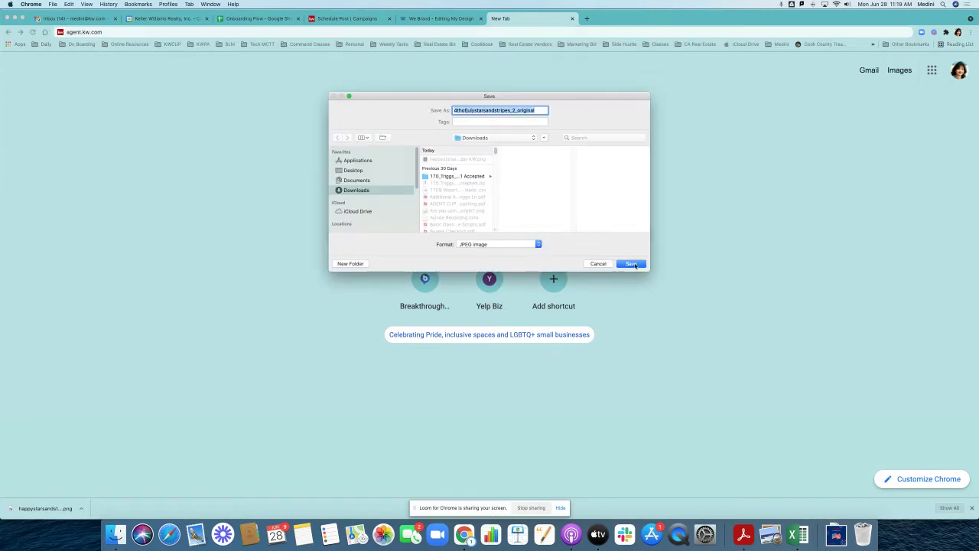
left_click(541, 111)
left_click_drag(541, 111, 509, 110)
key("BackSpace")
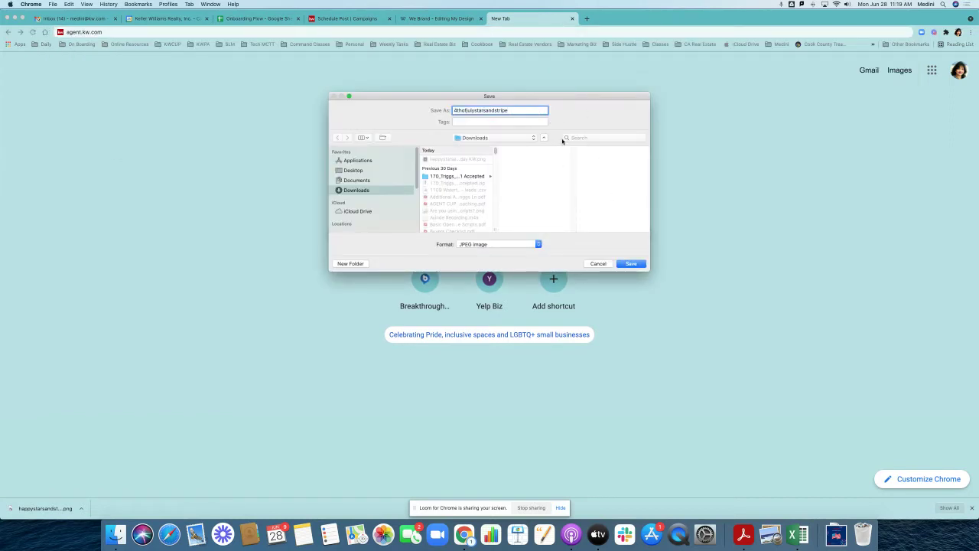
type("s")
left_click(630, 264)
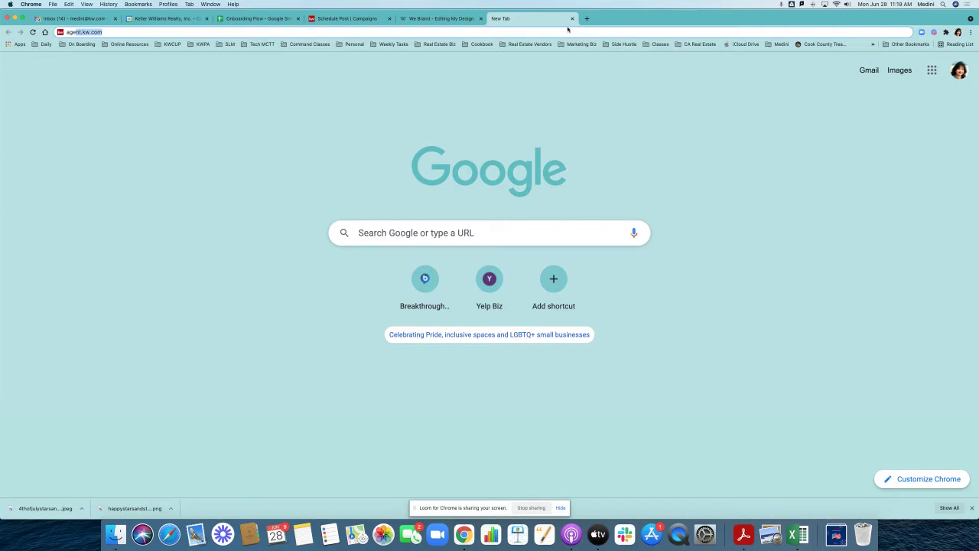
Step: Load agent.kw.com in the new tab and finish the design session in the We Brand editor
key("Right")
key("Return")
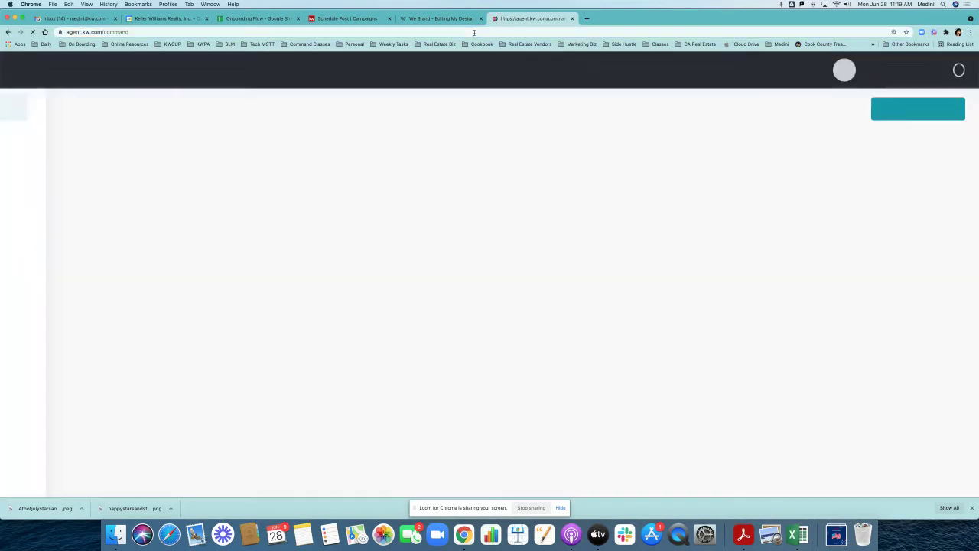
left_click(440, 19)
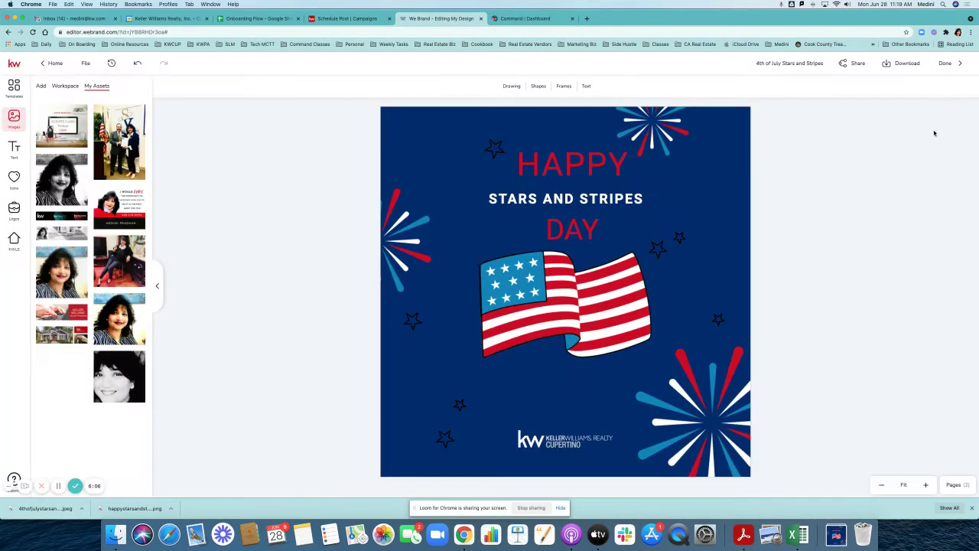
left_click(947, 64)
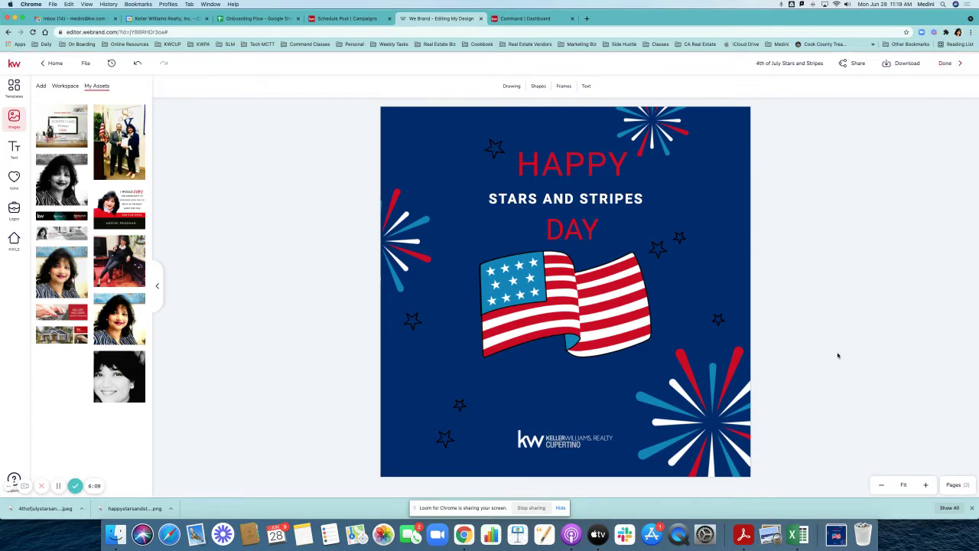
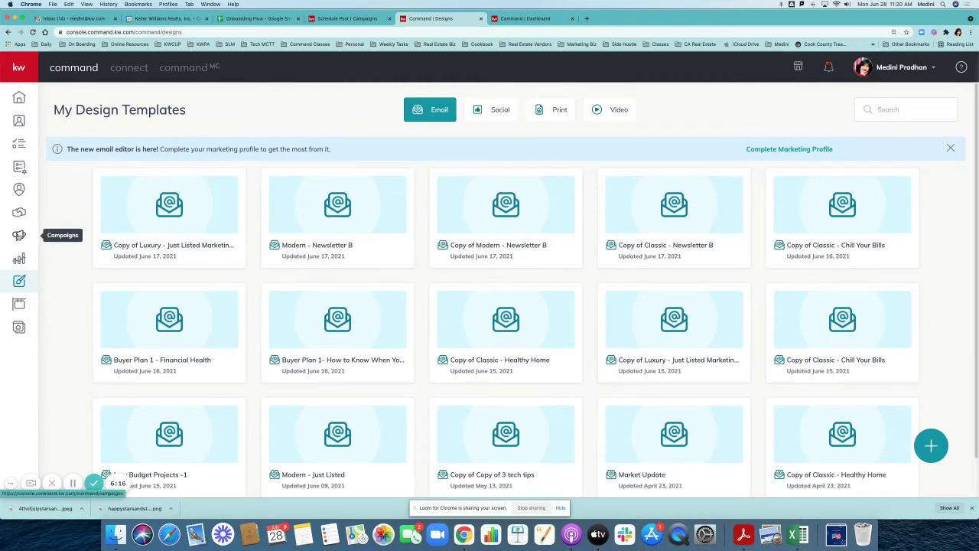
Step: Go to Campaigns, pass through the Paid Ads, Emails and Direct Mail sections, and open Social Posts
left_click(18, 236)
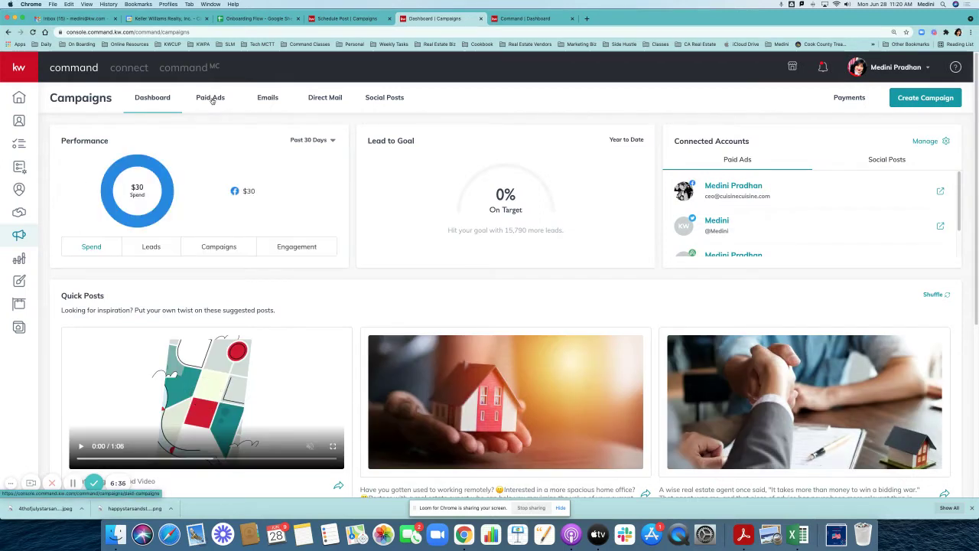
left_click(212, 100)
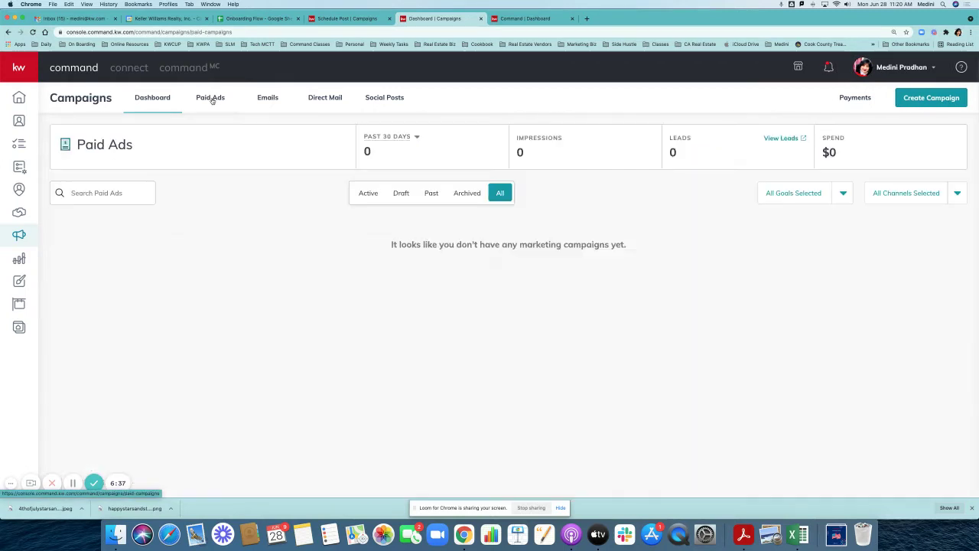
left_click(267, 98)
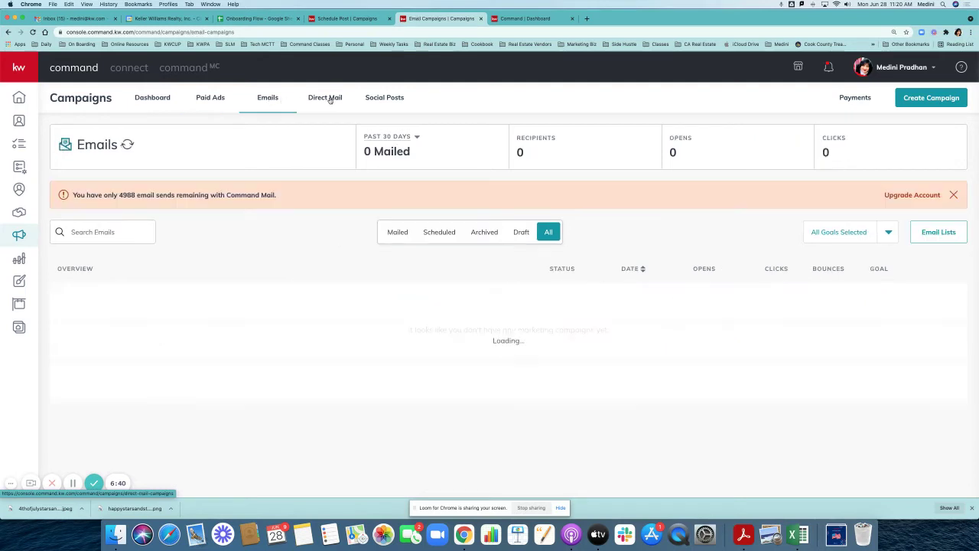
left_click(327, 99)
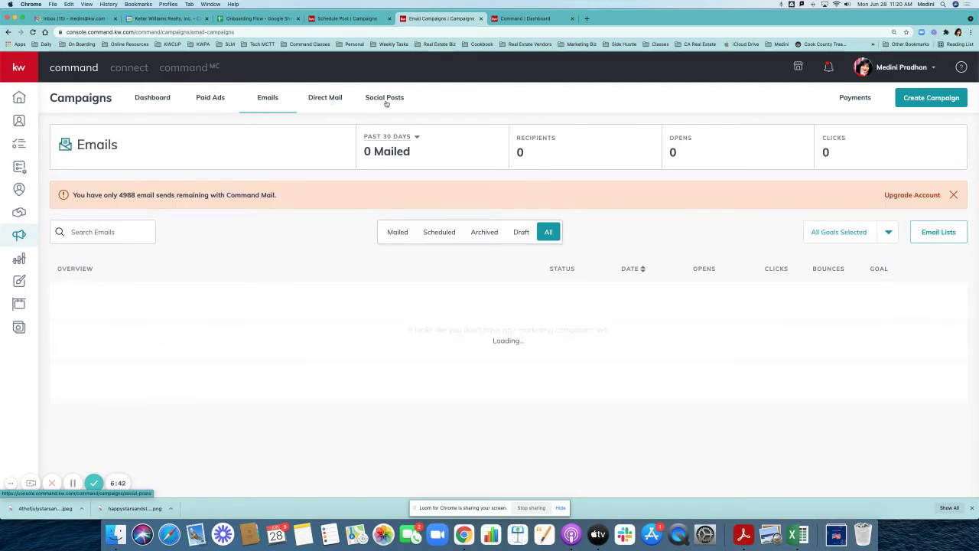
left_click(385, 98)
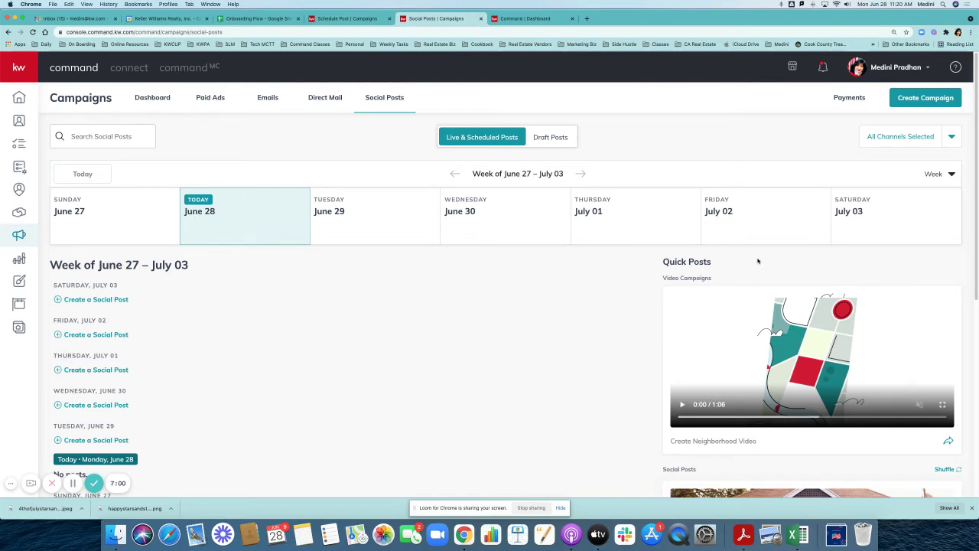
Step: Look over the social posts calendar in the month view and return it to the week view
left_click(951, 174)
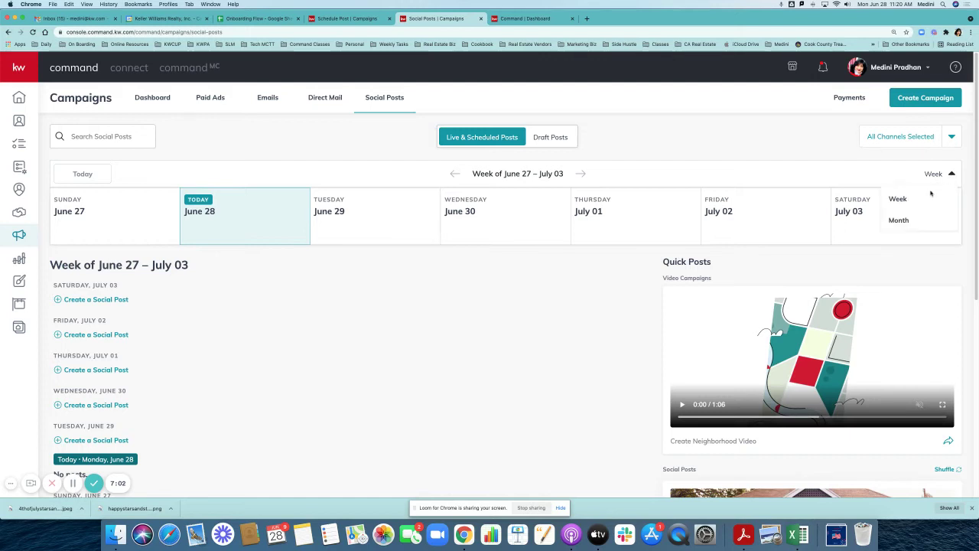
left_click(927, 219)
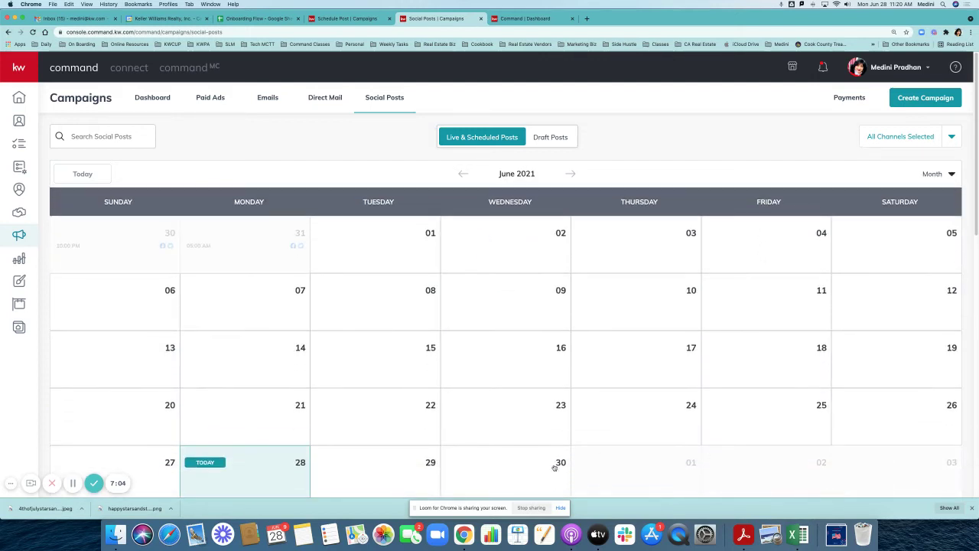
scroll(648, 365, "down", 2)
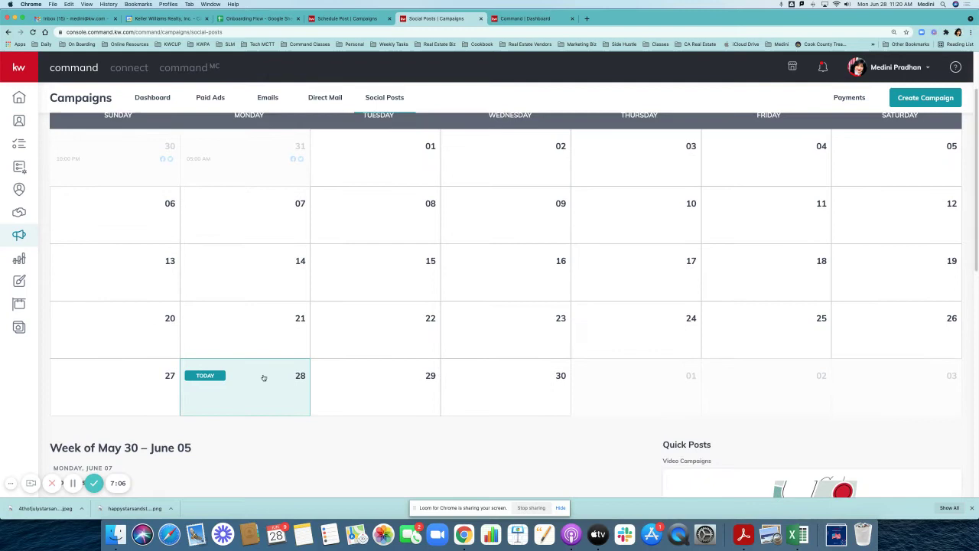
scroll(942, 258, "down", 1)
scroll(934, 275, "up", 3)
left_click(949, 175)
left_click(899, 199)
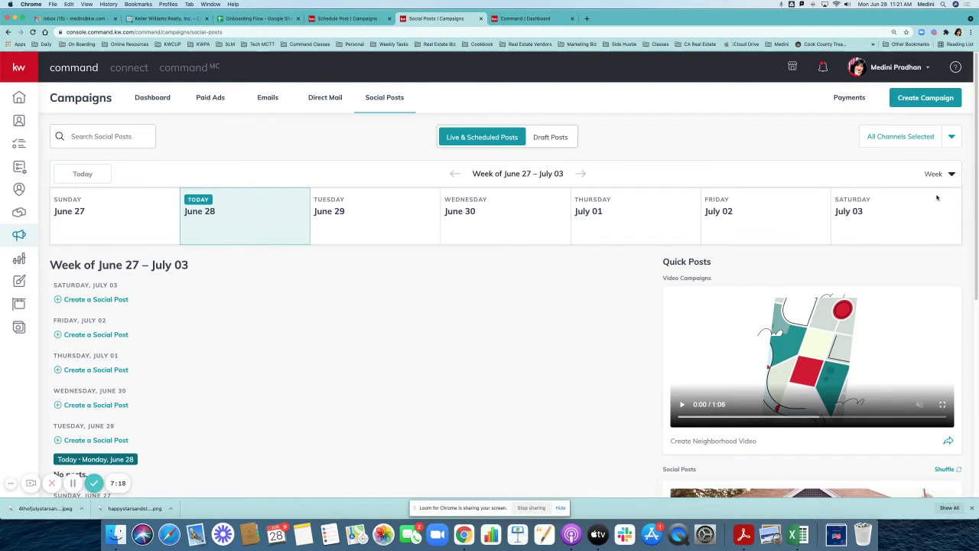
Step: Start a new social post for Sunday, July 04 in the week of July 04 – July 10
left_click(582, 175)
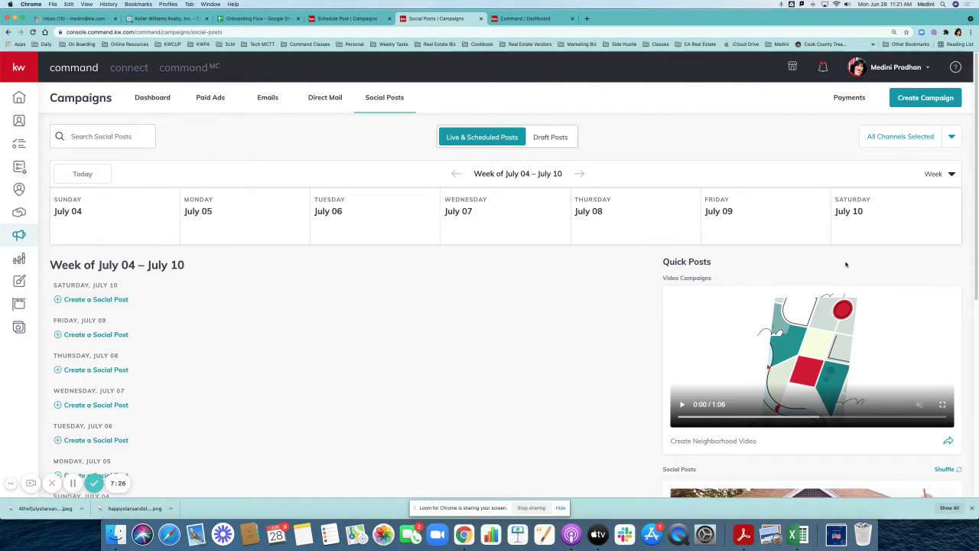
scroll(433, 367, "down", 2)
scroll(184, 380, "down", 3)
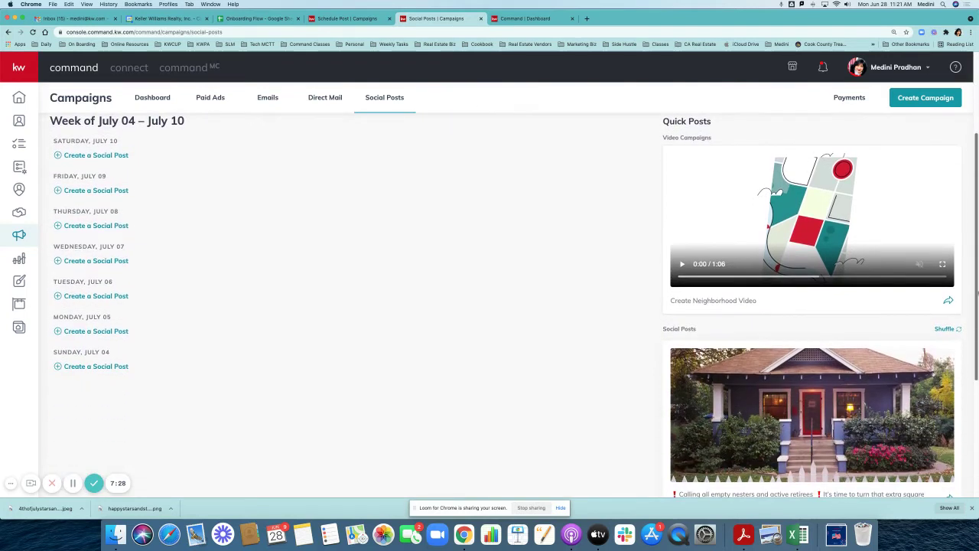
left_click(95, 366)
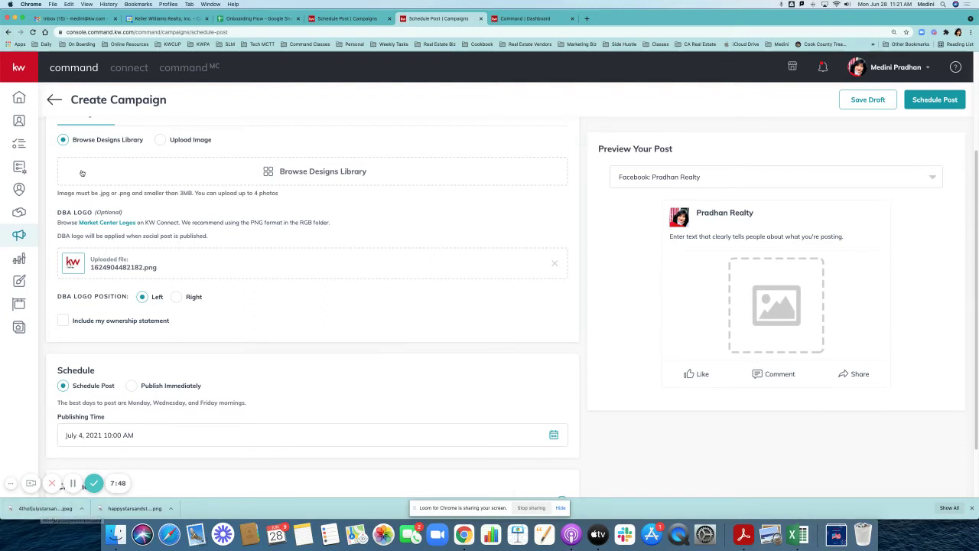
Step: Try to attach the 4th of July Stars and Stripes template from the designs library to the post
left_click(335, 173)
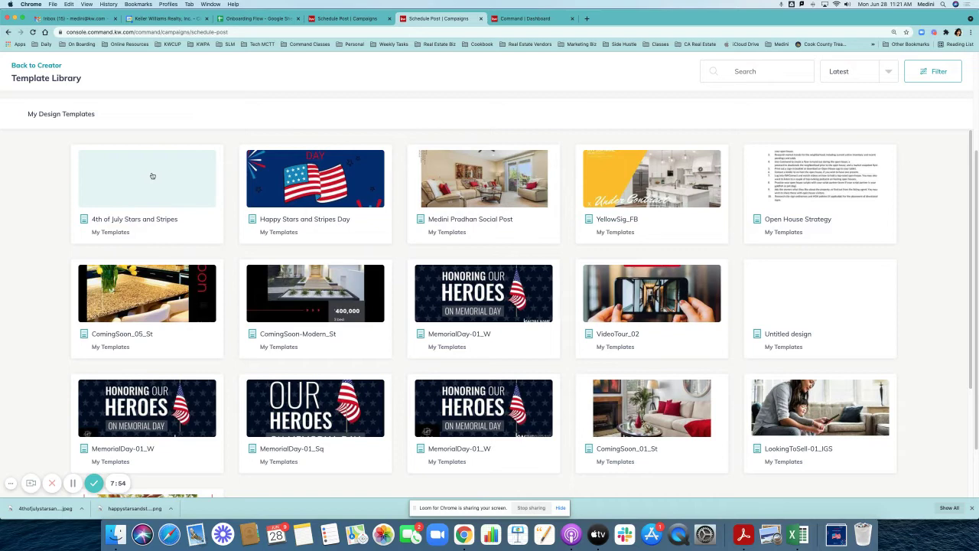
left_click(160, 200)
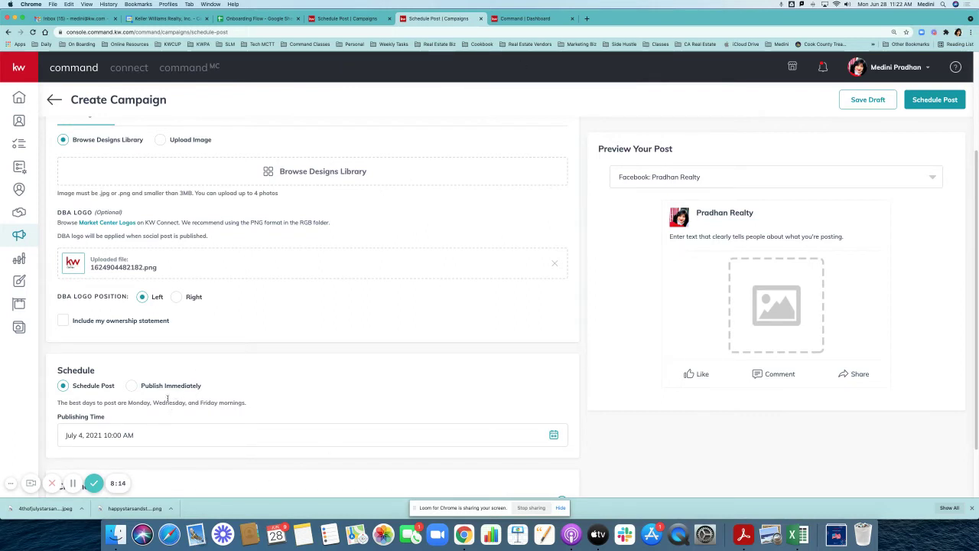
Step: Upload the downloaded 4th of July JPEG as the post image and crop it to Square (1:1)
left_click(160, 142)
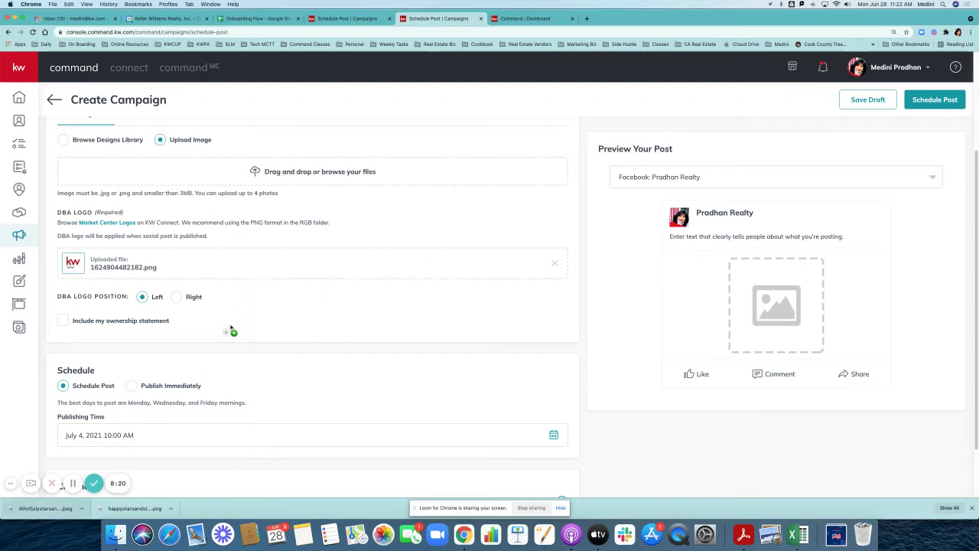
left_click_drag(332, 173, 334, 175)
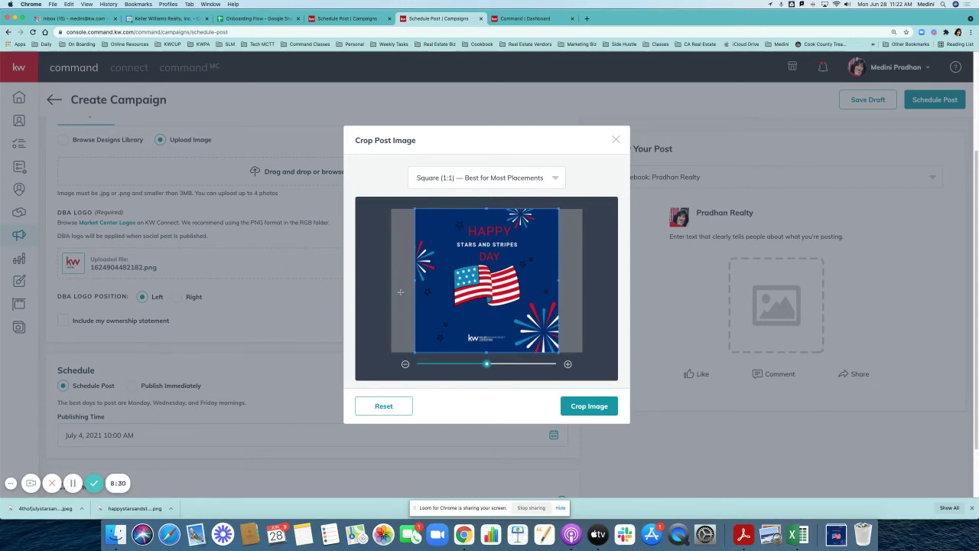
left_click(583, 410)
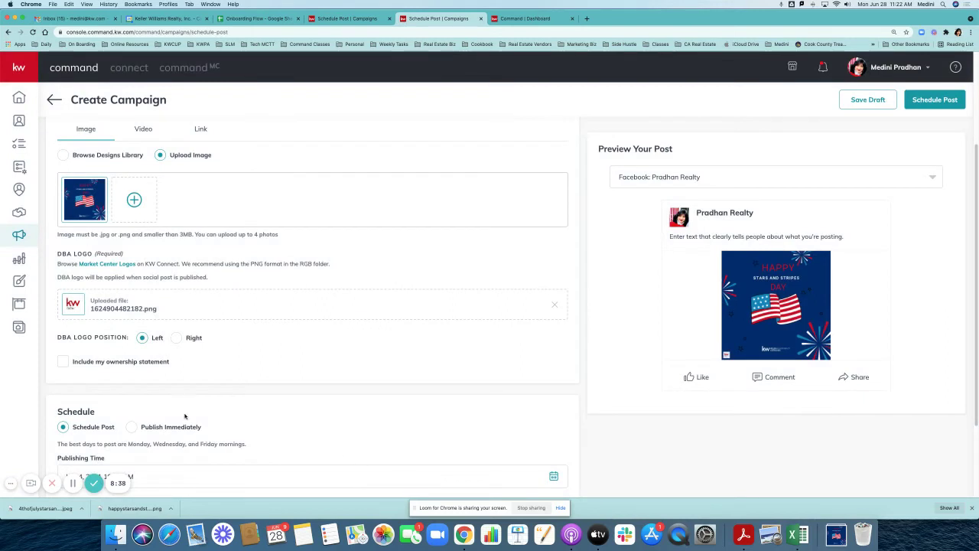
Step: Review the post's text, image, DBA logo and schedule sections alongside its Facebook preview
mouse_move(71, 207)
scroll(543, 304, "up", 3)
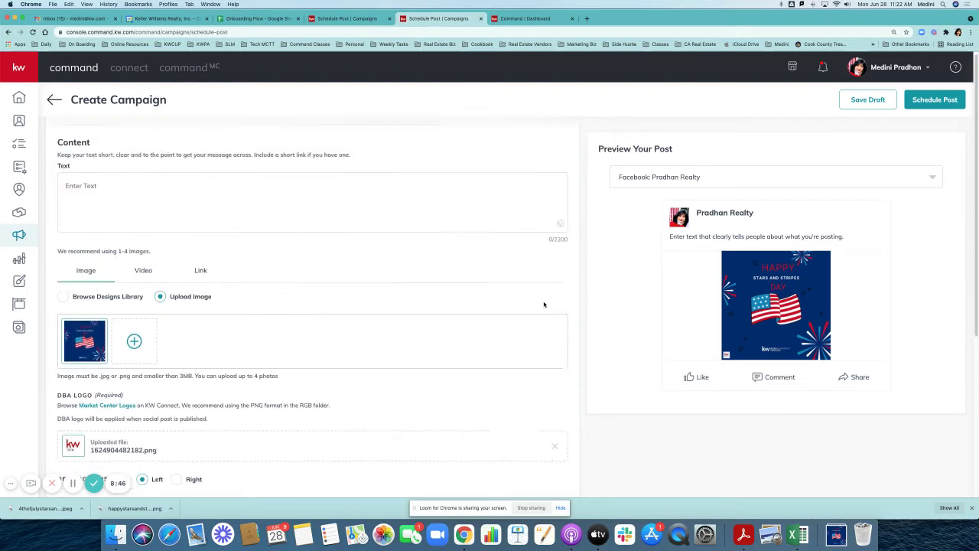
scroll(355, 306, "down", 5)
scroll(400, 339, "up", 3)
scroll(401, 351, "down", 2)
scroll(443, 344, "up", 2)
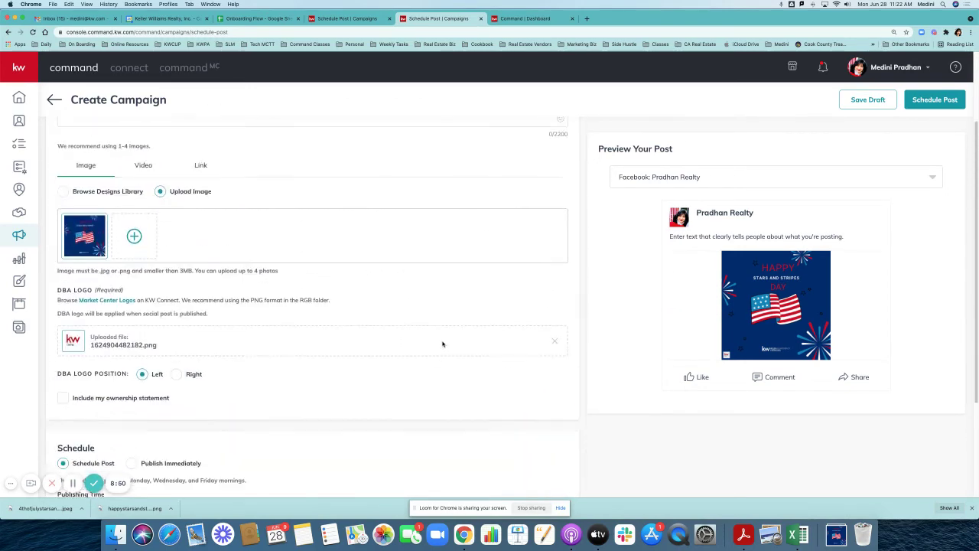
scroll(459, 342, "down", 3)
scroll(175, 133, "up", 4)
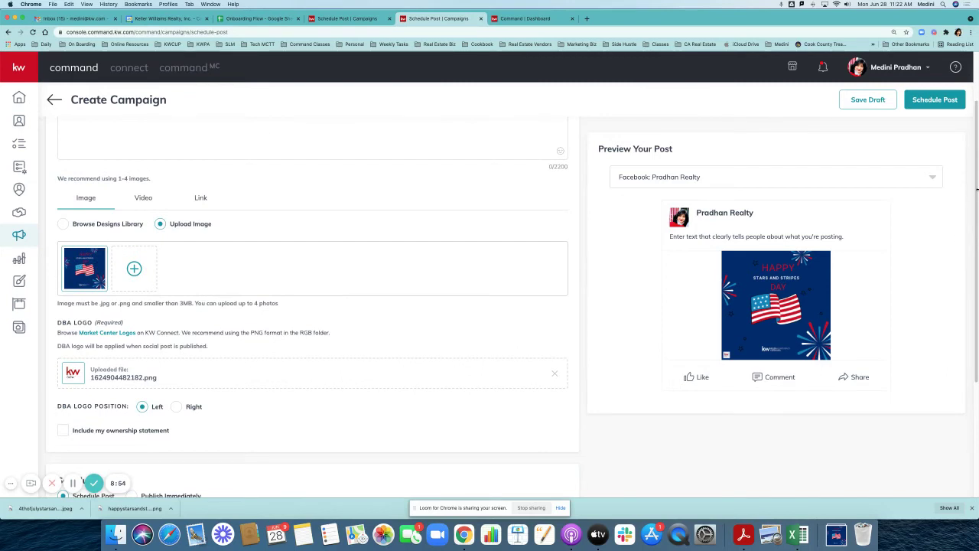
scroll(977, 183, "up", 1)
scroll(977, 183, "up", 2)
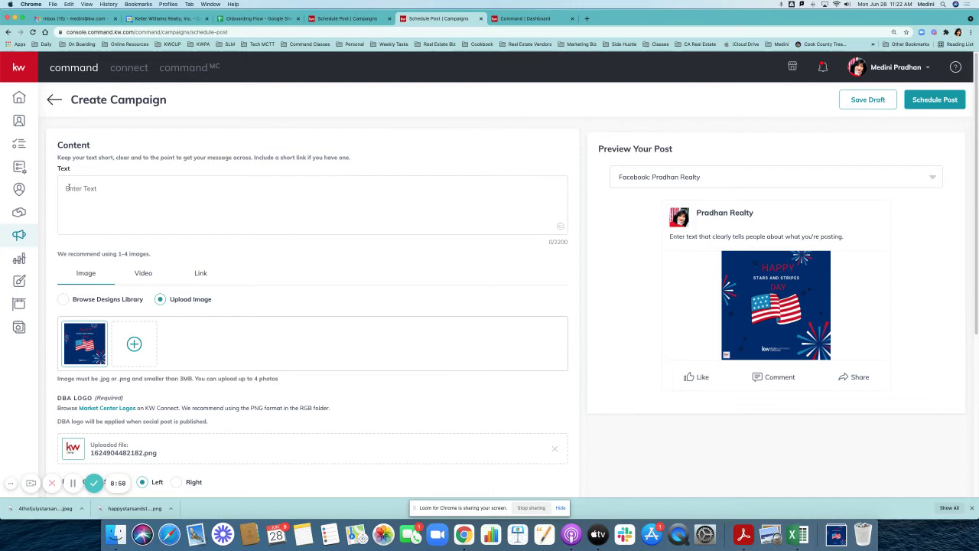
Step: Copy the "Happy Stars and Stripes Day!" caption from the other open July 4 post and paste it as this post's text
left_click(352, 19)
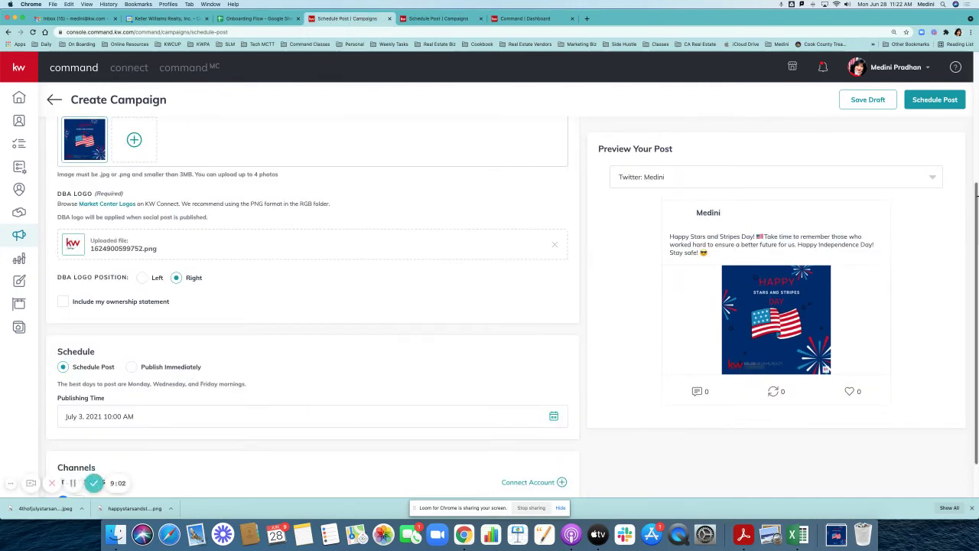
left_click_drag(977, 198, 977, 86)
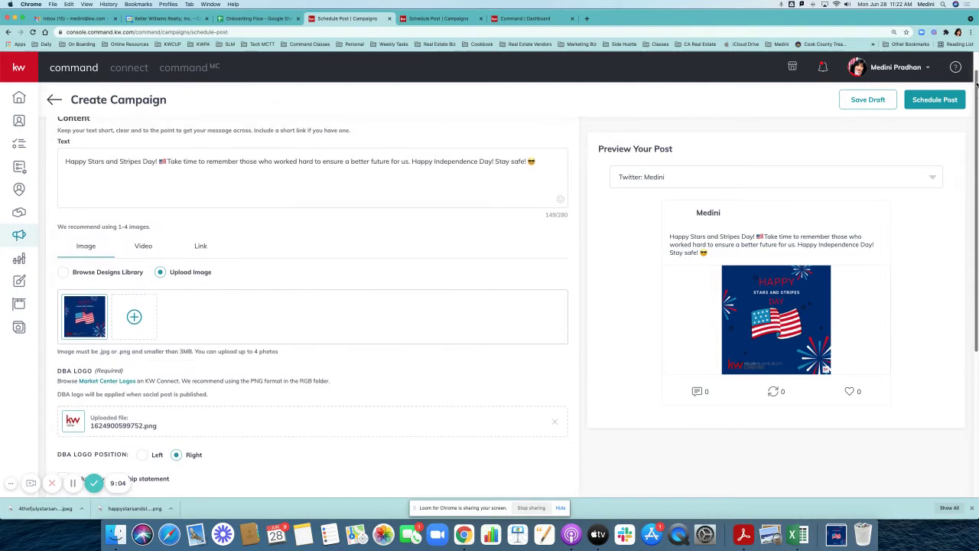
left_click_drag(541, 169, 33, 153)
key("super+c")
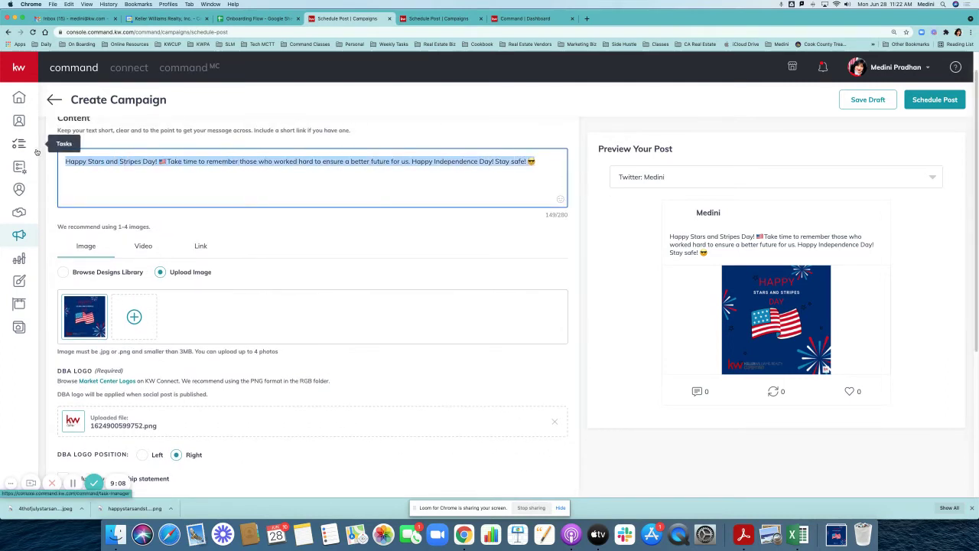
left_click(422, 17)
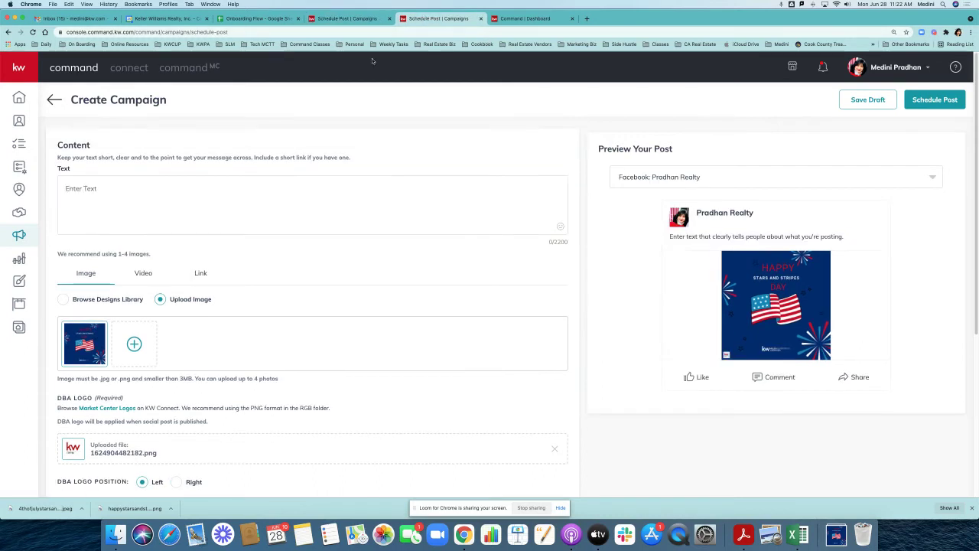
left_click(148, 181)
key("super+v")
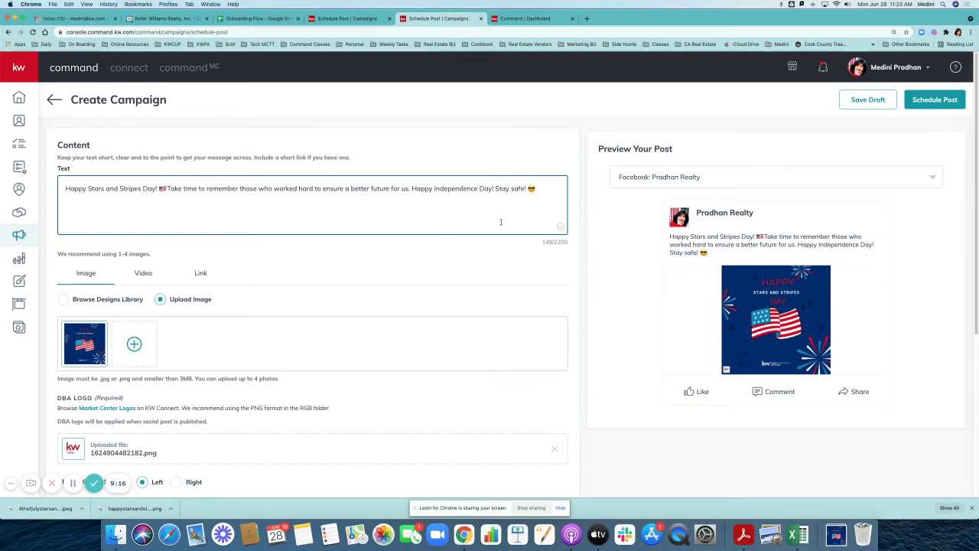
Step: Find the US flag emoji by searching "us flag" and add it to the end of the caption
left_click(561, 228)
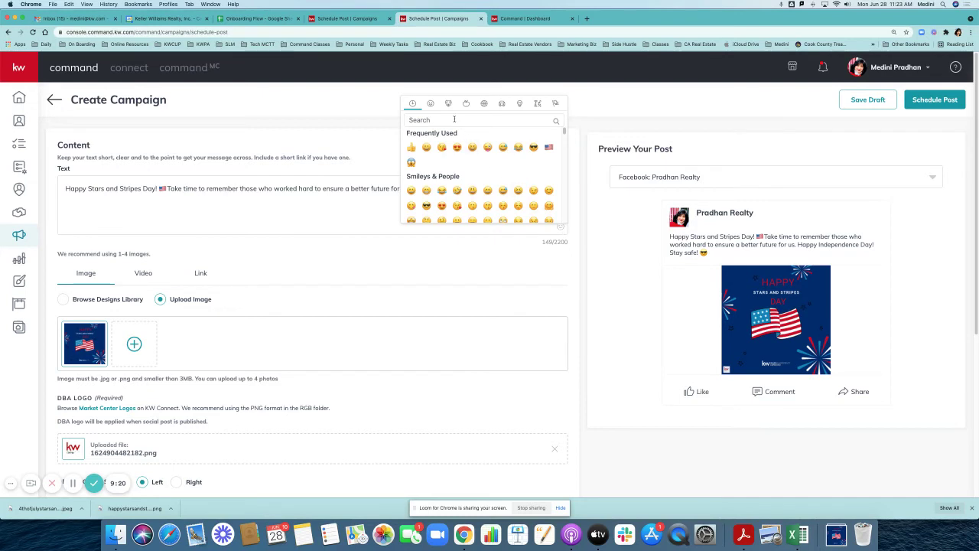
type("us f")
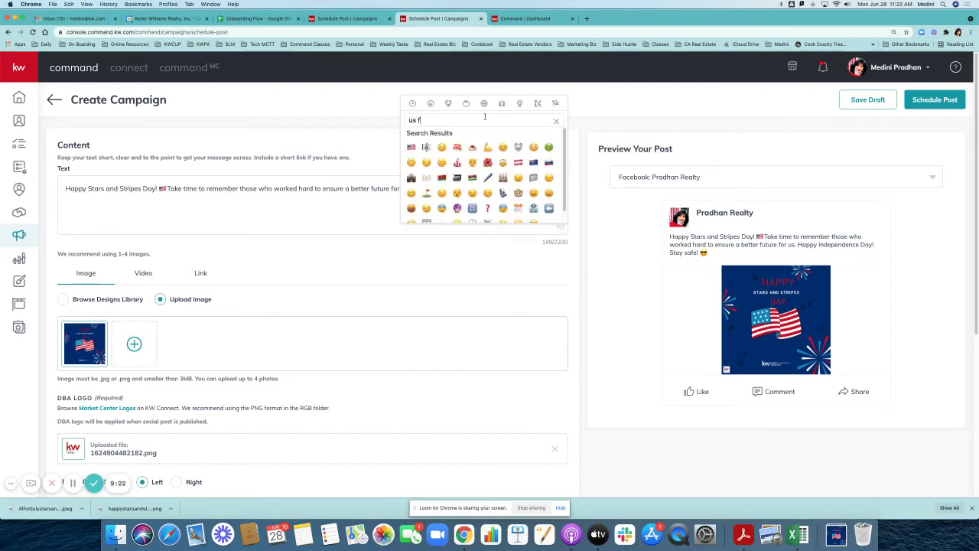
type("lag")
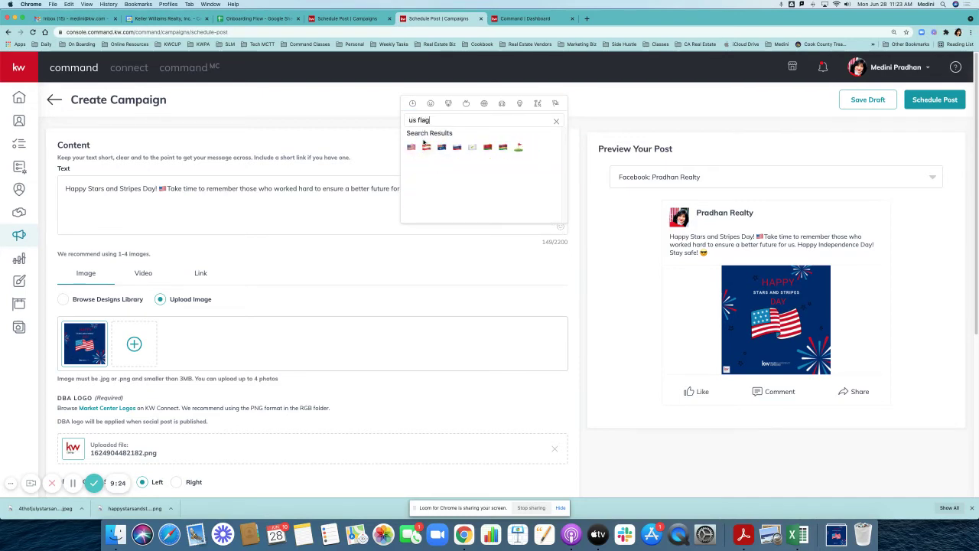
left_click(410, 147)
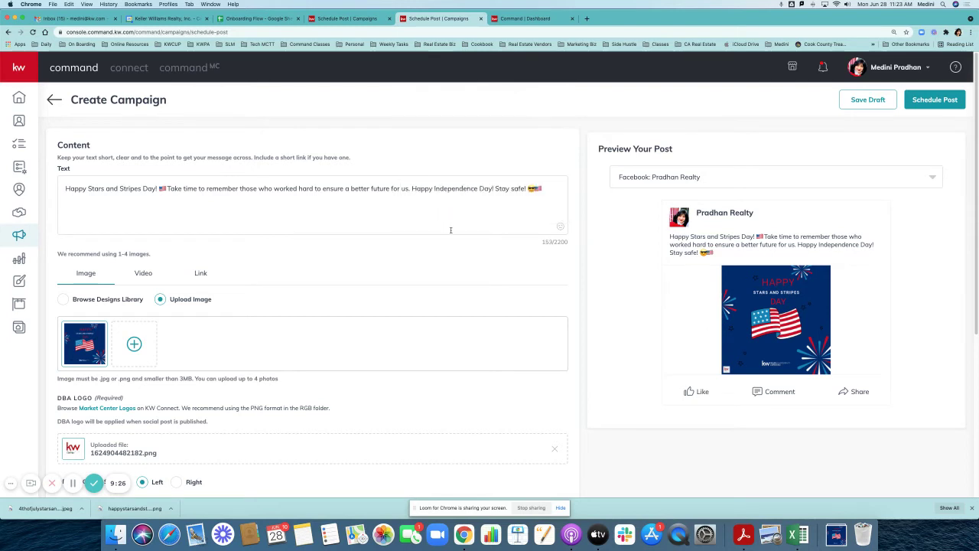
left_click(535, 219)
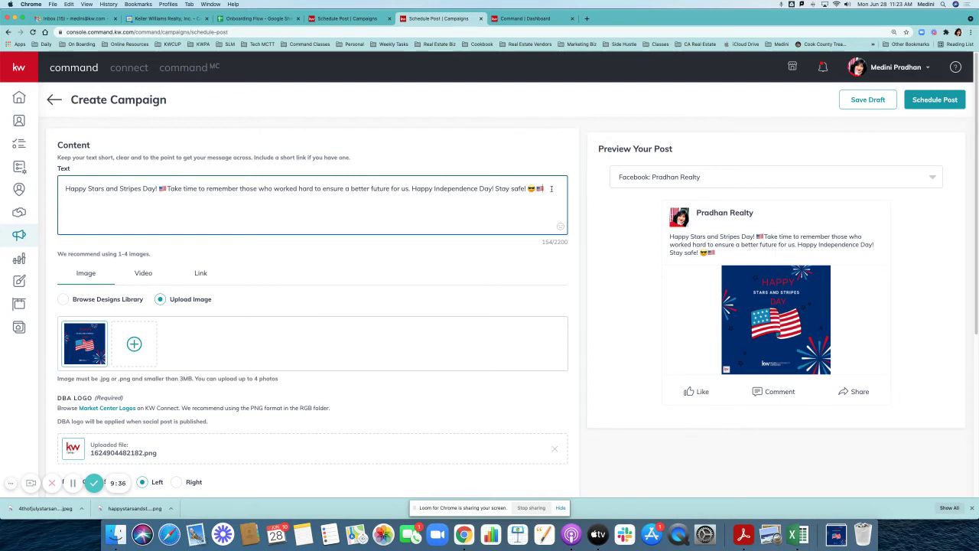
Step: Look through the Smileys & People emojis available for the caption
left_click(560, 227)
left_click(460, 118)
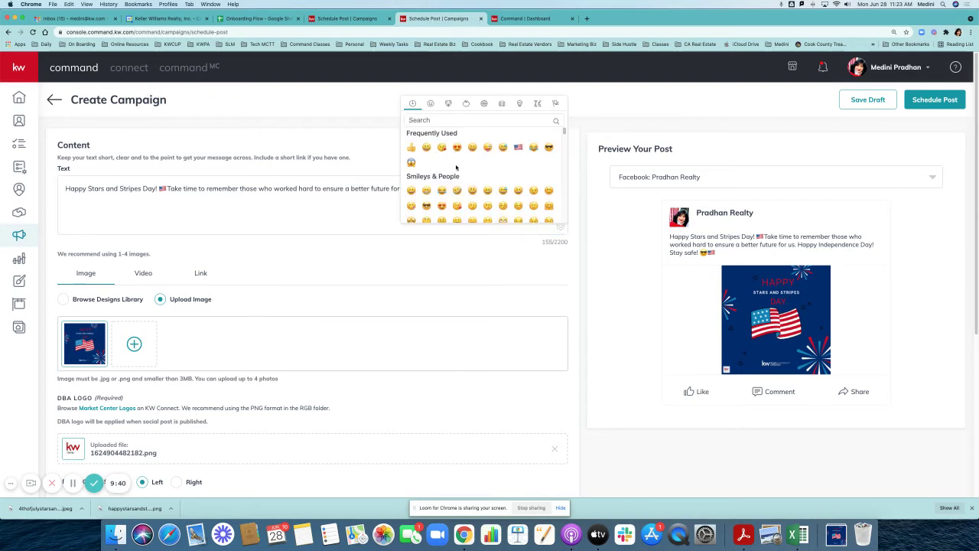
left_click_drag(563, 136, 565, 155)
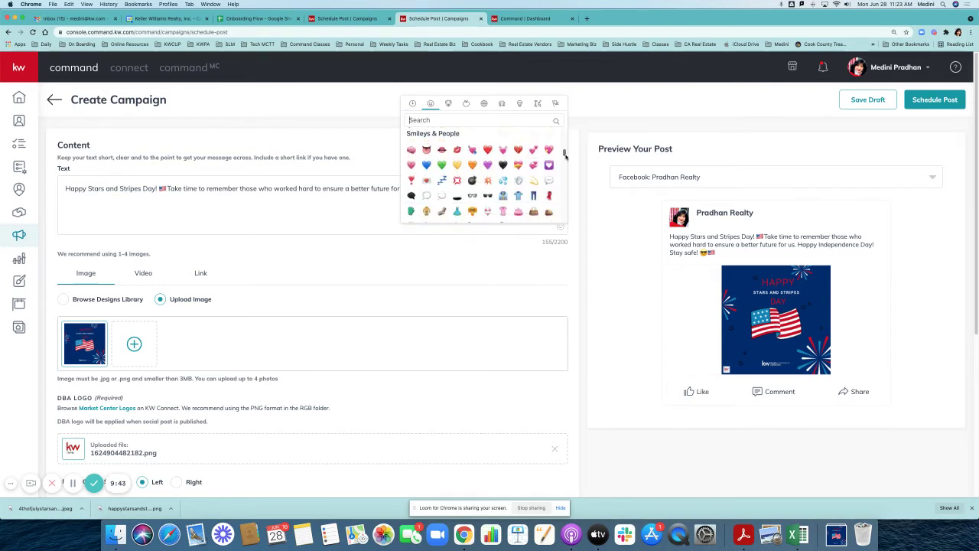
left_click(438, 256)
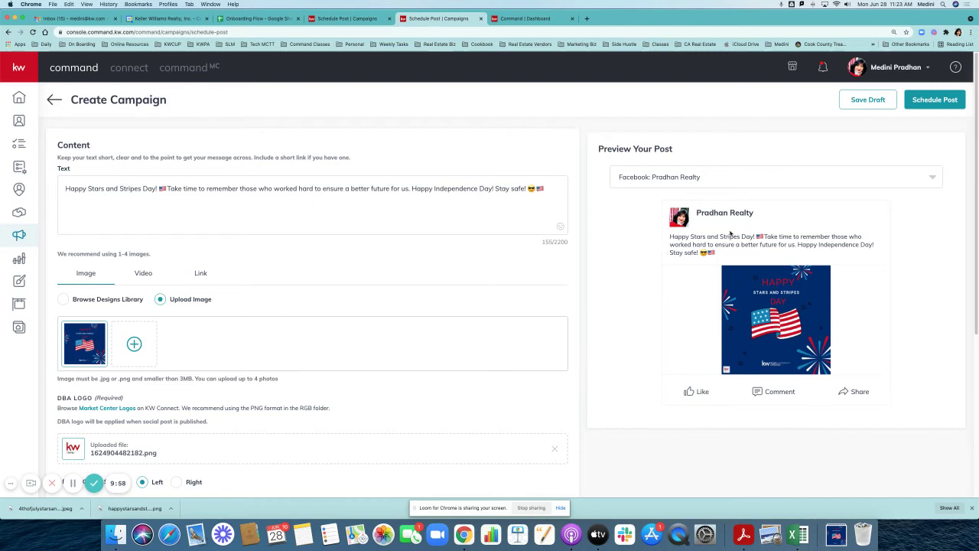
Step: Try a string of random filler text after the caption's closing emojis, and delete it
left_click(555, 189)
type("ad;LKNSD;kn")
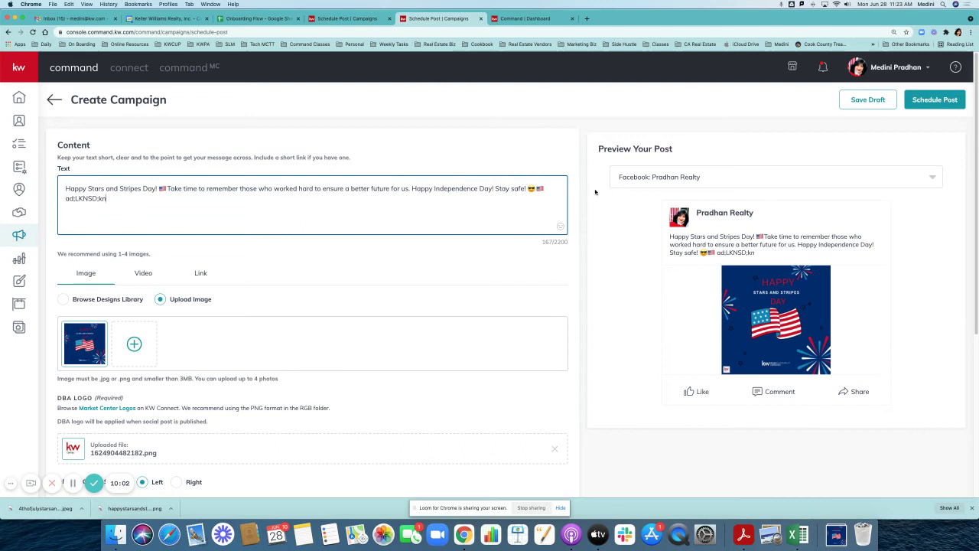
type(";kdsFNEW;KWNFGEWLKFNGEWLKFNLKDNGLBGLSgbelkgb")
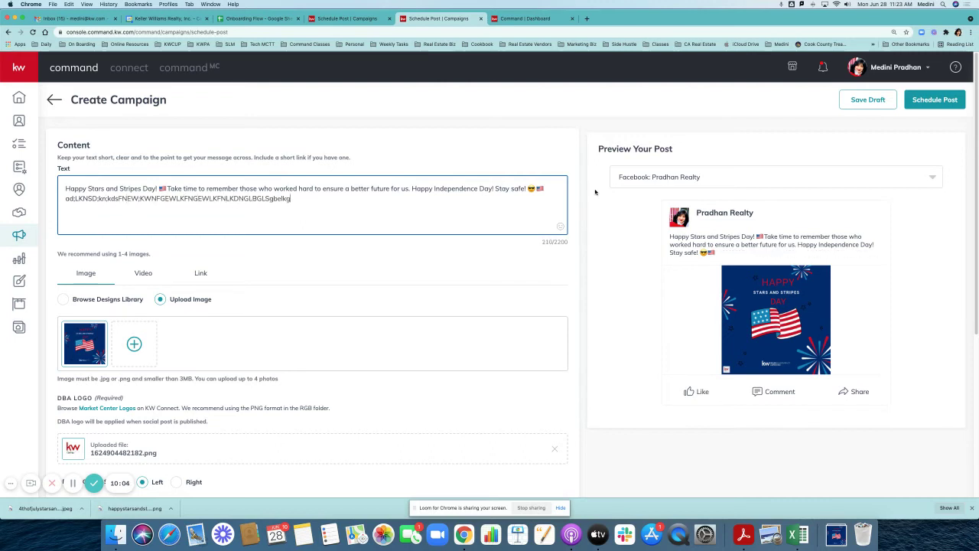
left_click(727, 257)
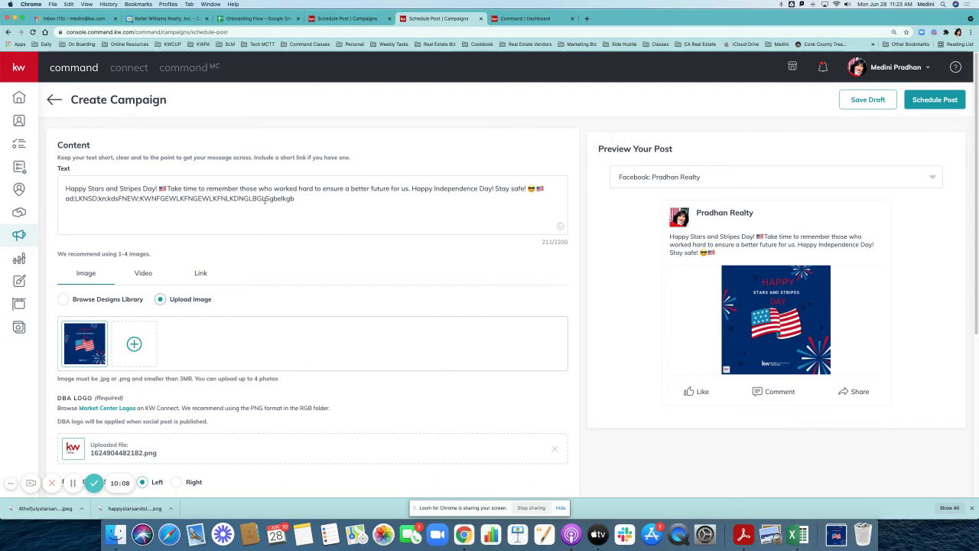
left_click_drag(301, 200, 56, 197)
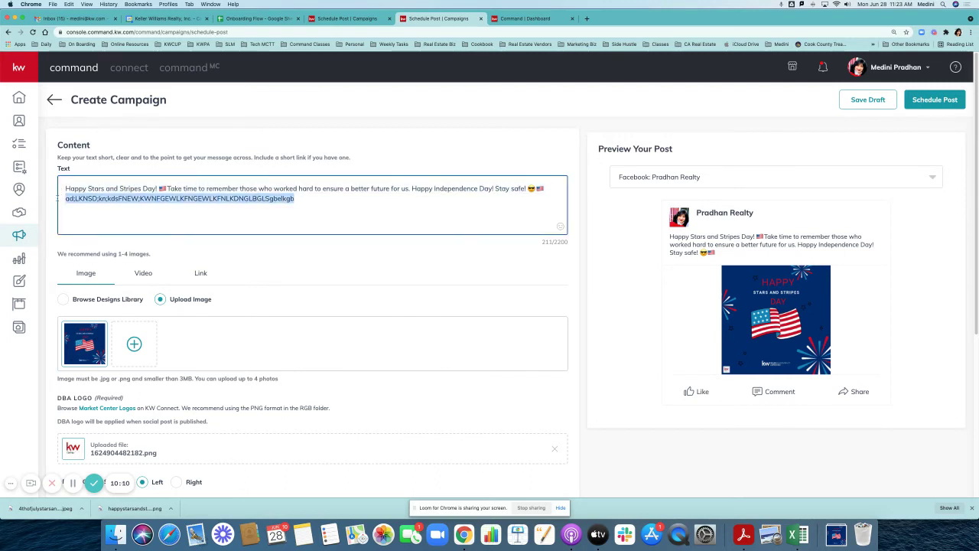
key("BackSpace")
key("BackSpace")
key("BackSpace")
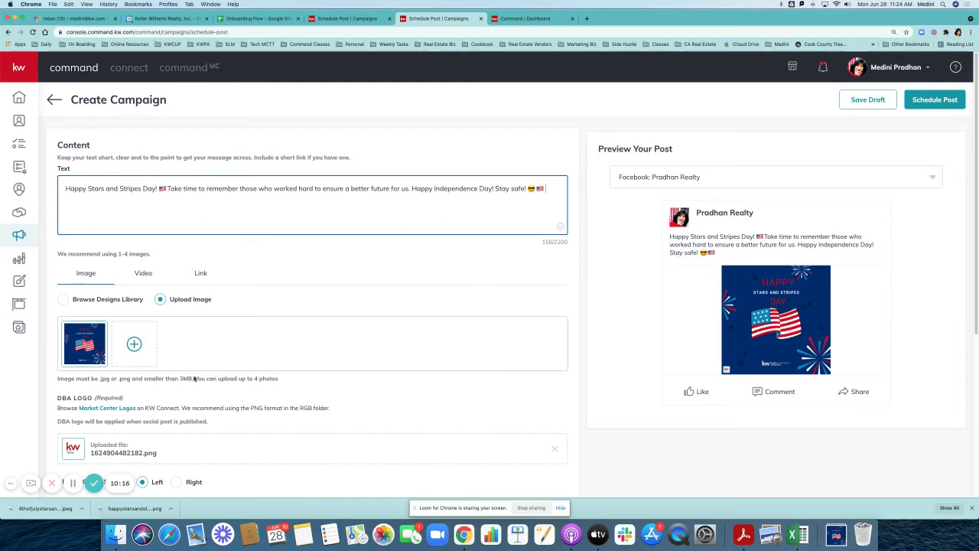
Step: Examine the date and time options for the post's publishing time
scroll(941, 252, "down", 2)
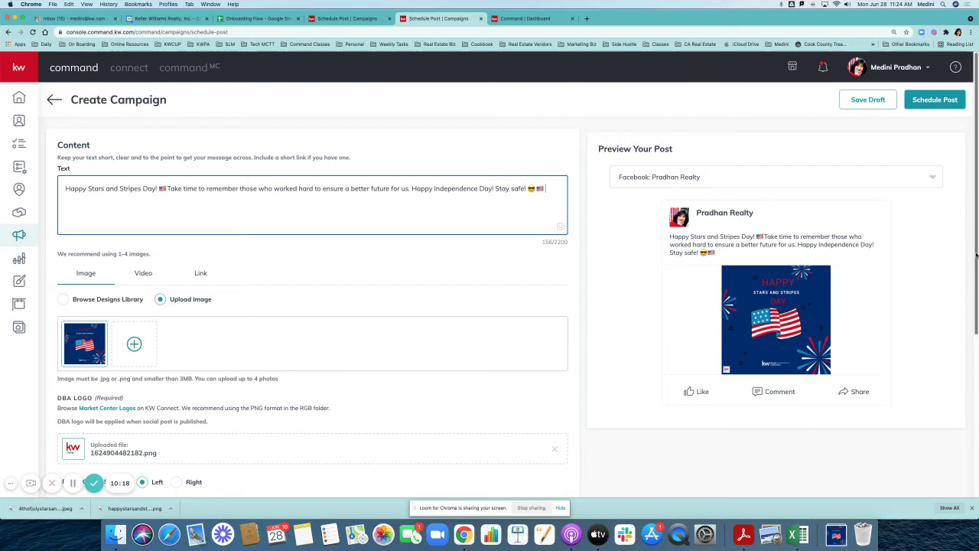
scroll(741, 415, "down", 8)
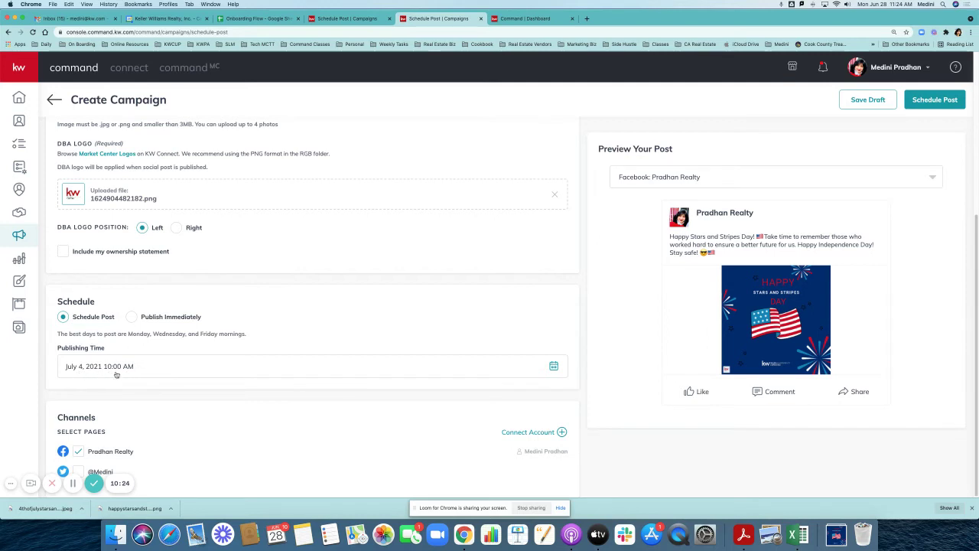
left_click(162, 370)
scroll(337, 415, "down", 1)
scroll(338, 414, "down", 2)
scroll(433, 386, "down", 1)
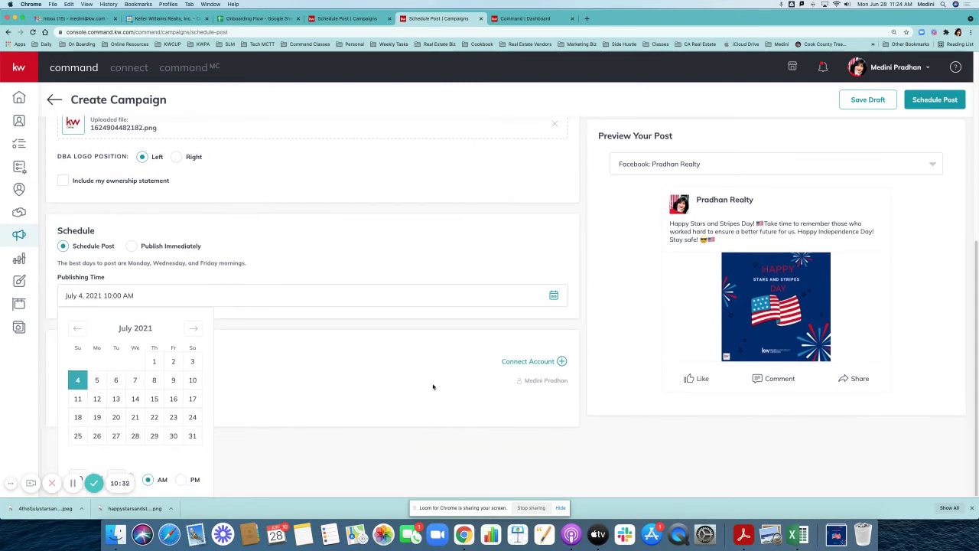
left_click(149, 482)
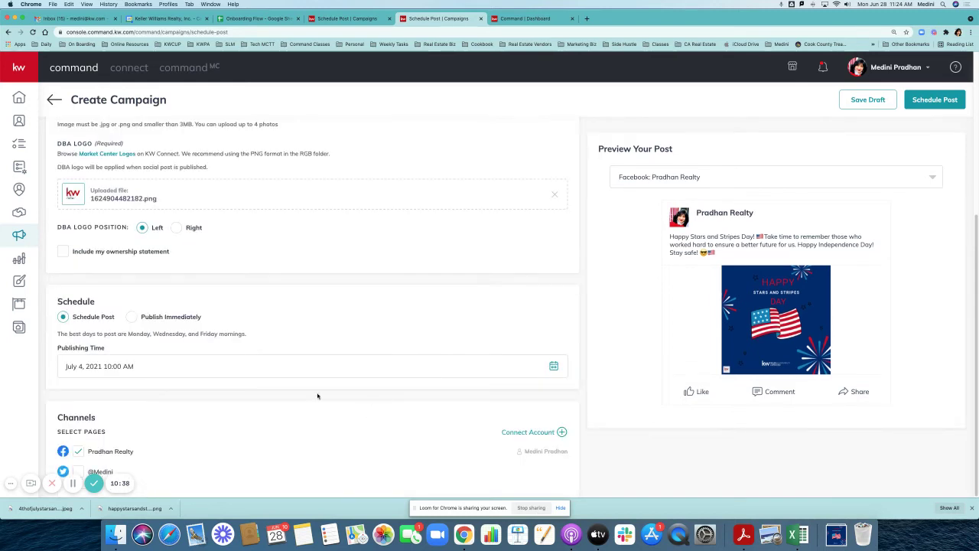
left_click(129, 368)
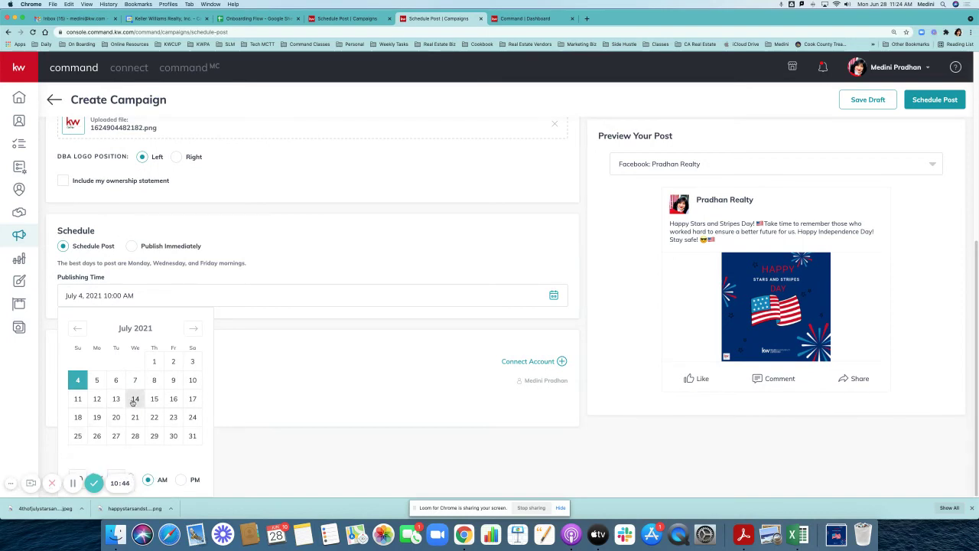
left_click(50, 459)
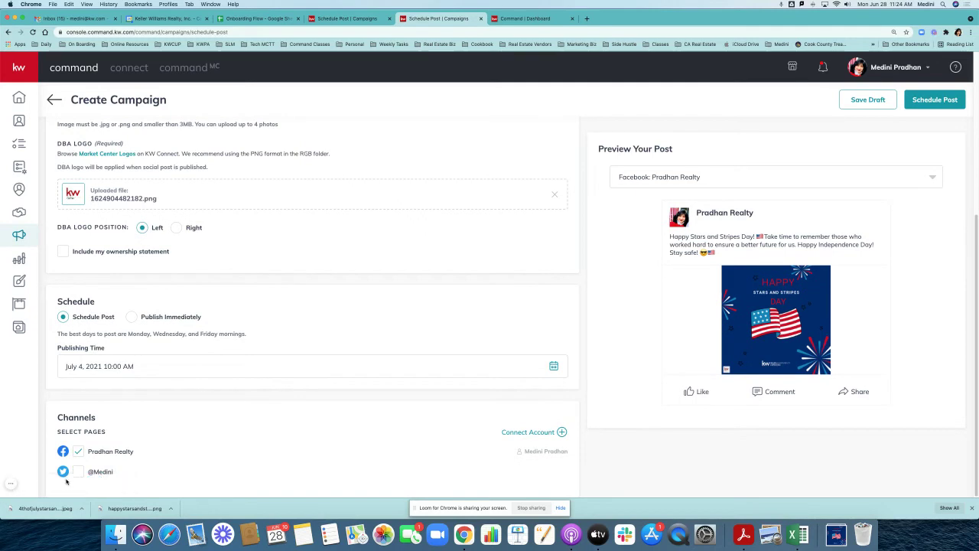
Step: Set the post's publishing time to 6:00 AM on July 4, 2021
left_click(97, 368)
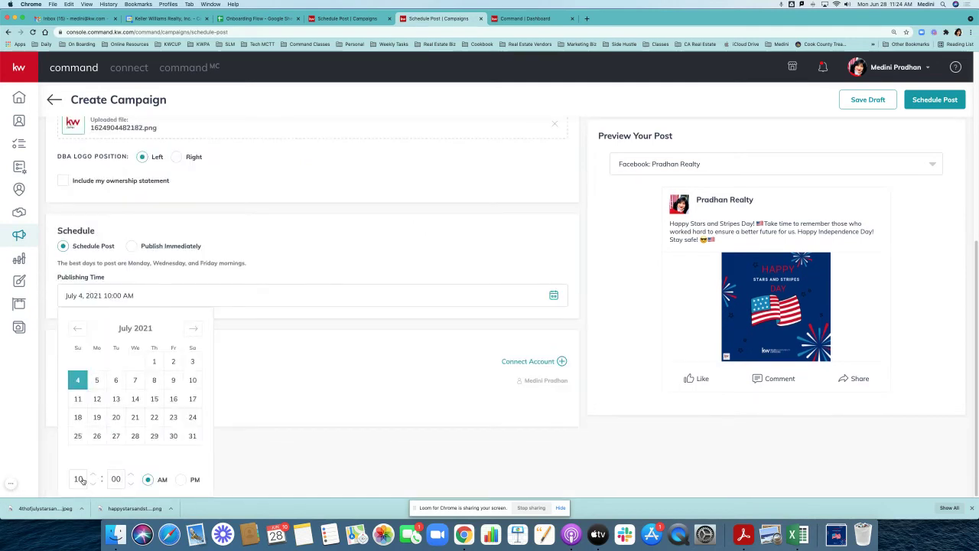
left_click(92, 484)
left_click(92, 485)
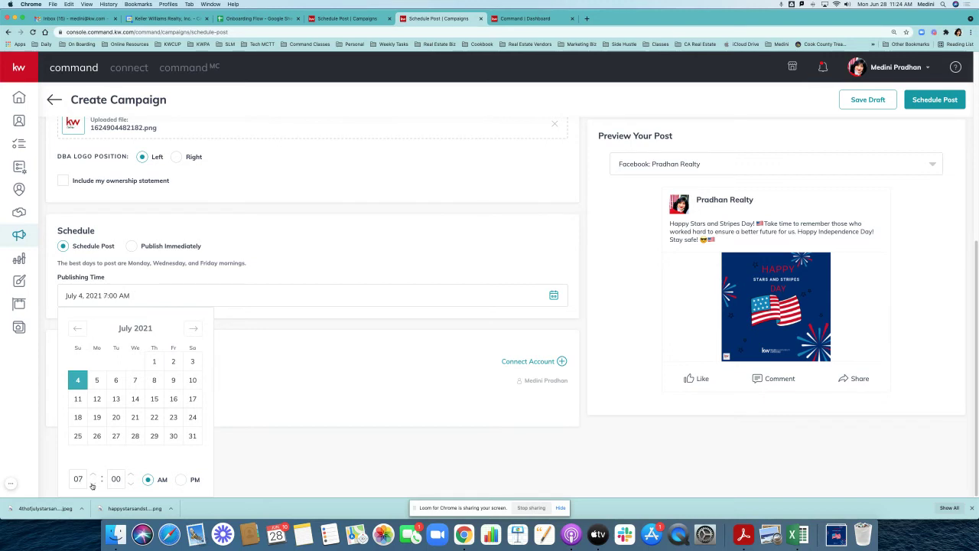
left_click(92, 484)
left_click(356, 437)
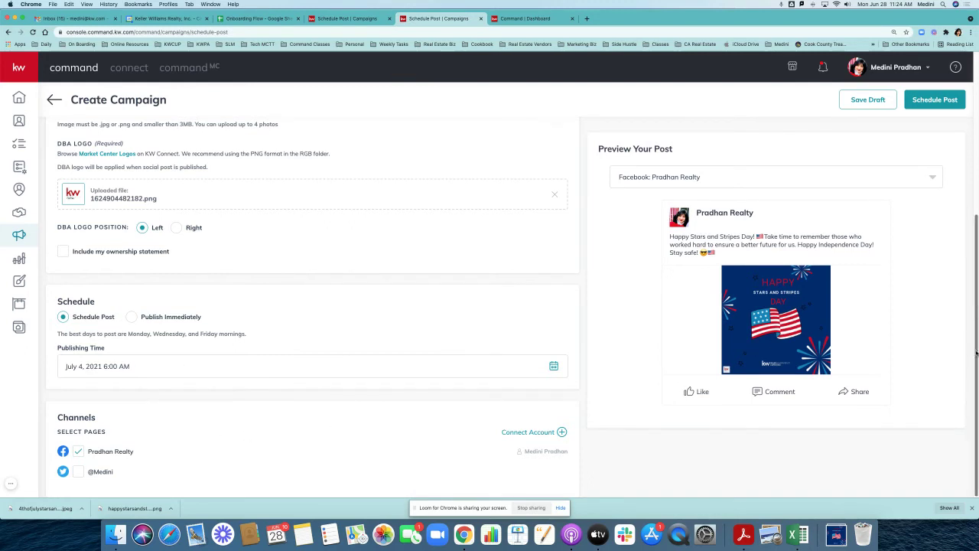
Step: Add the Twitter account to the post's channels and schedule the post
scroll(464, 348, "up", 5)
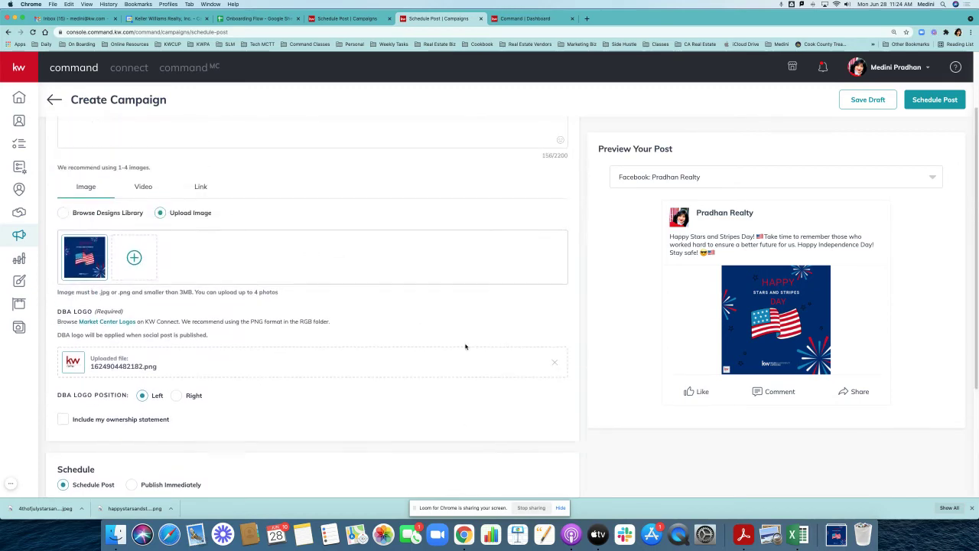
scroll(462, 362, "down", 5)
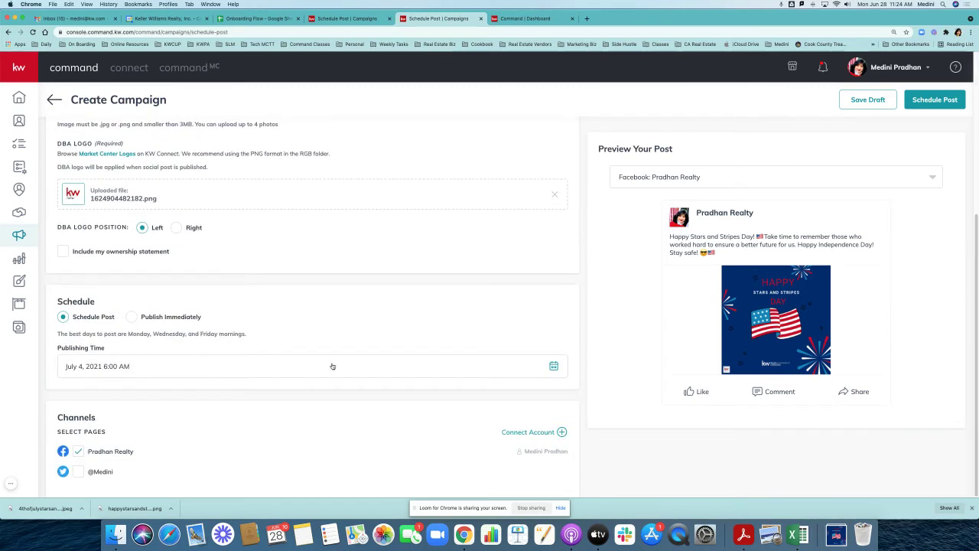
left_click(78, 472)
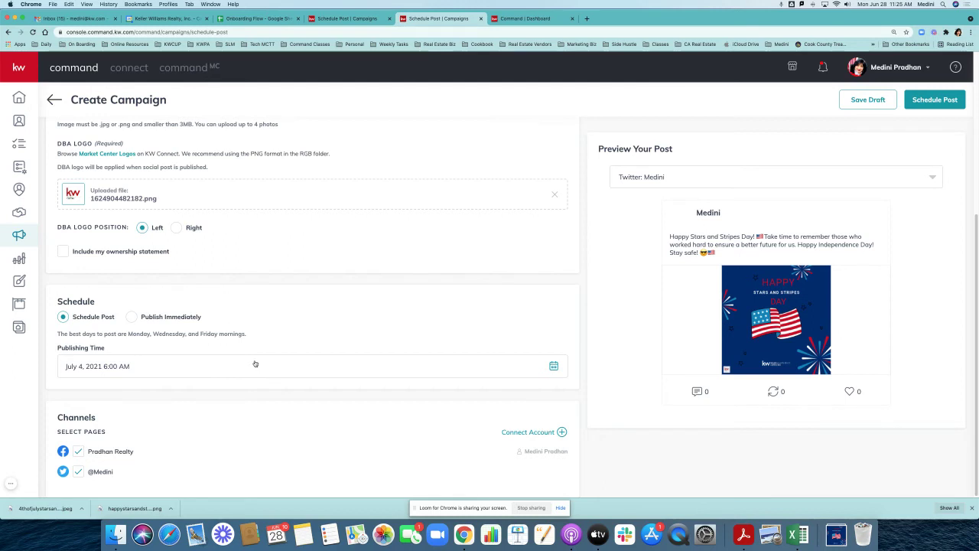
left_click(943, 100)
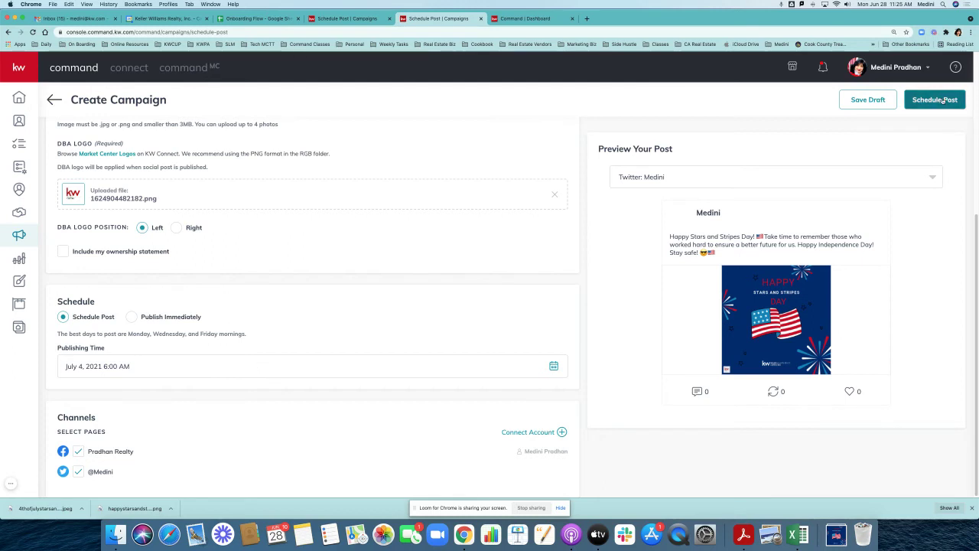
Step: Preview the post as it appears on Facebook, and confirm scheduling it
left_click(933, 177)
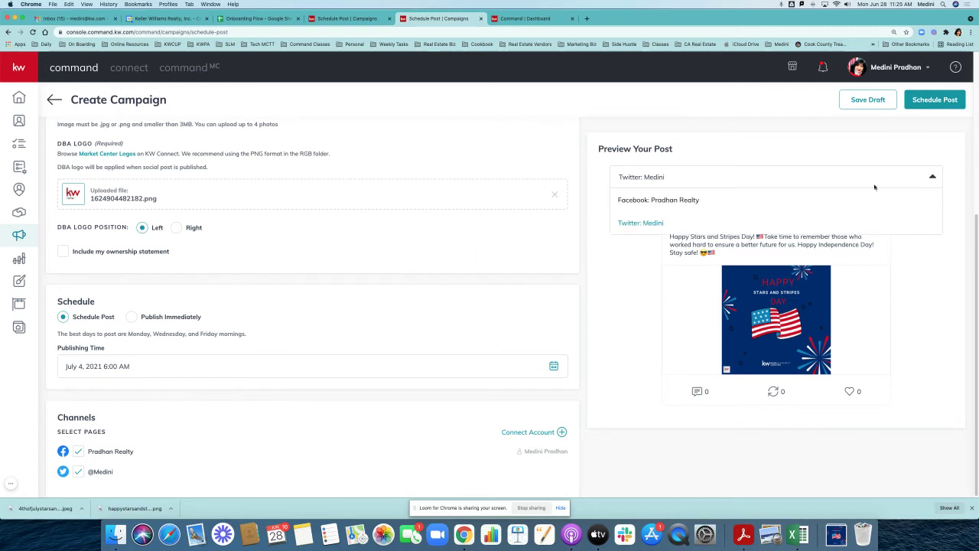
left_click(658, 203)
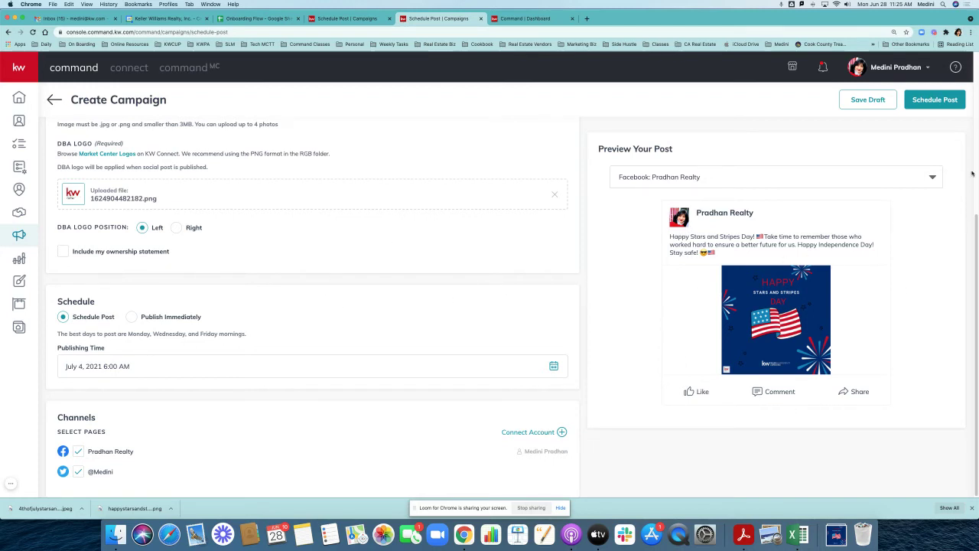
left_click(933, 100)
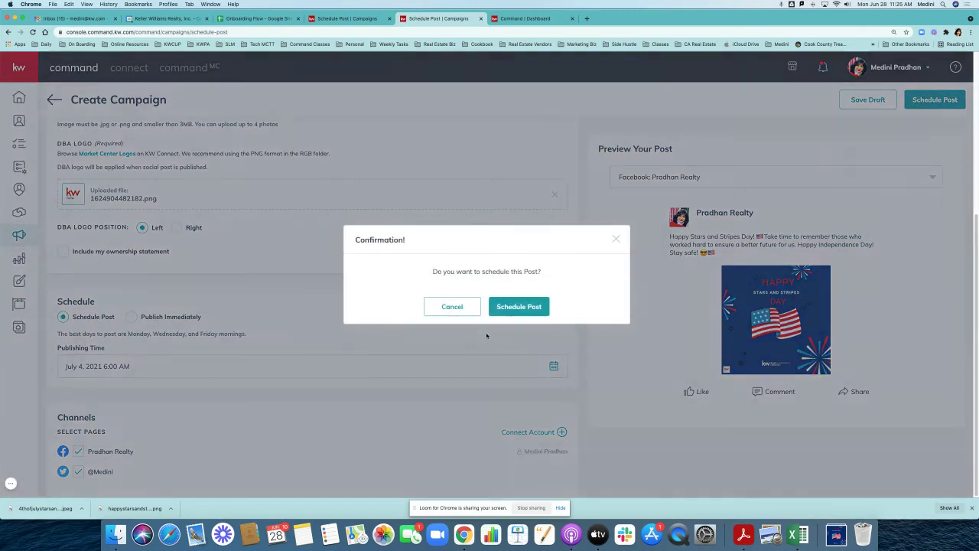
left_click(518, 308)
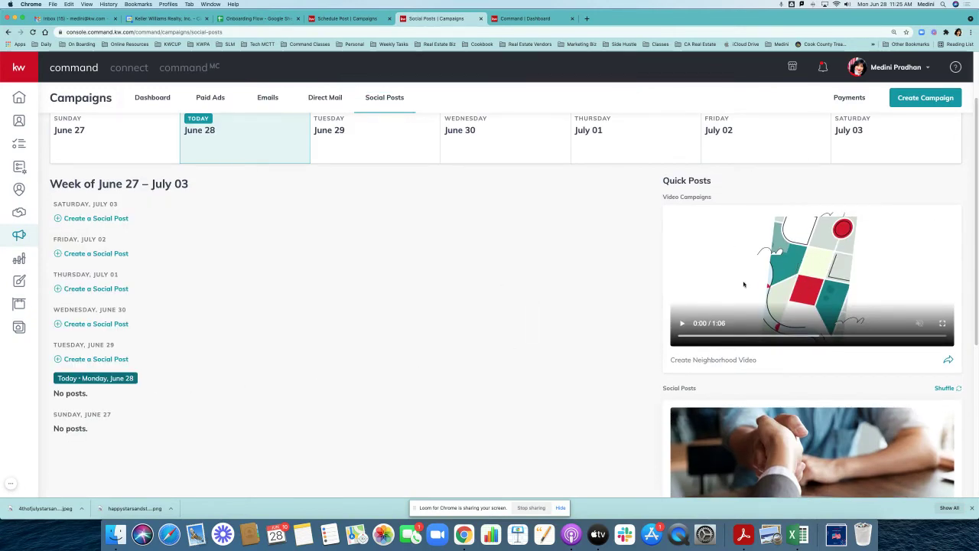
Step: Look up the scheduled post in the social posts calendar for the week of July 04 – July 10
scroll(744, 285, "down", 5)
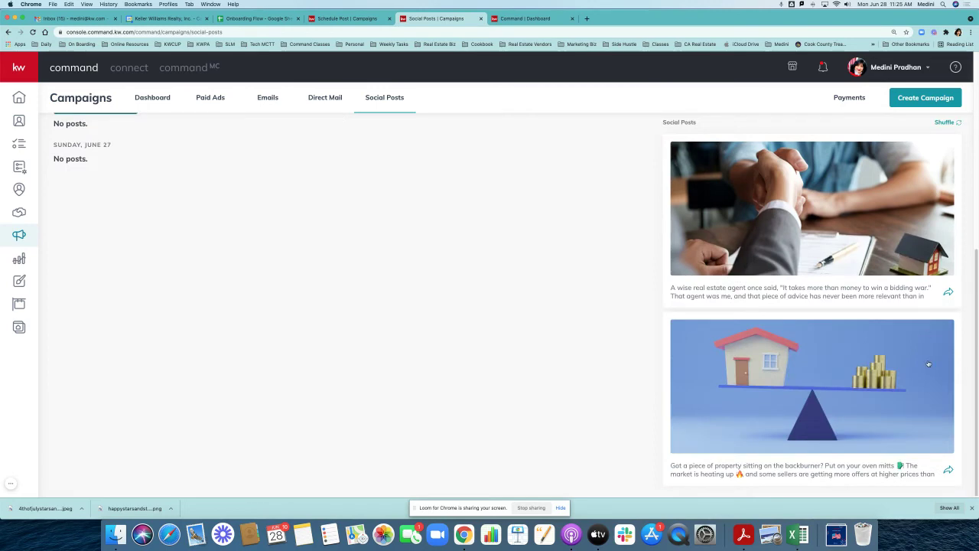
scroll(928, 364, "up", 5)
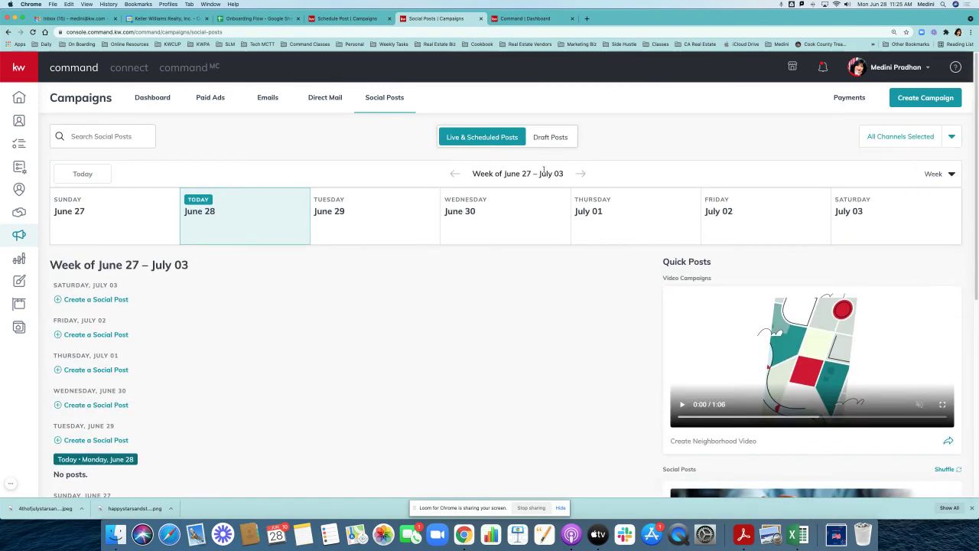
left_click(582, 175)
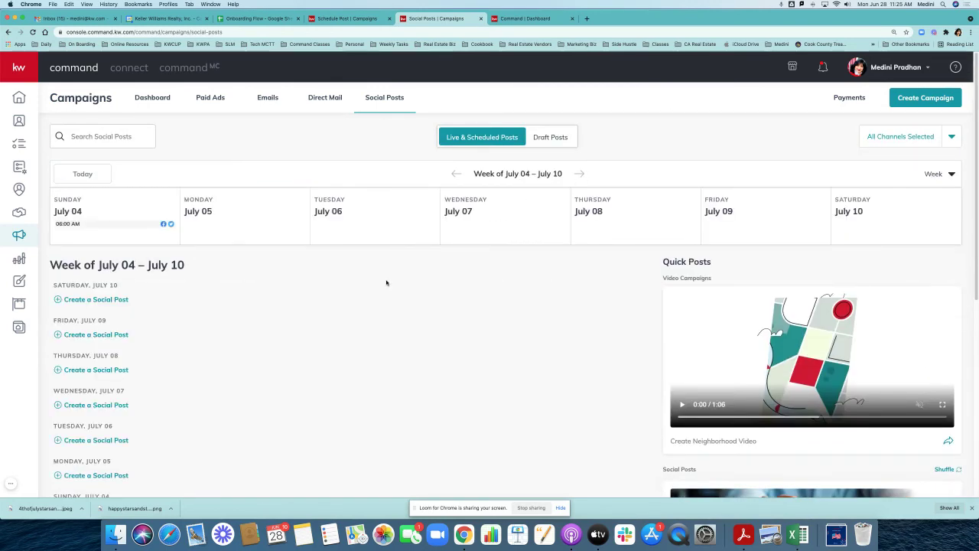
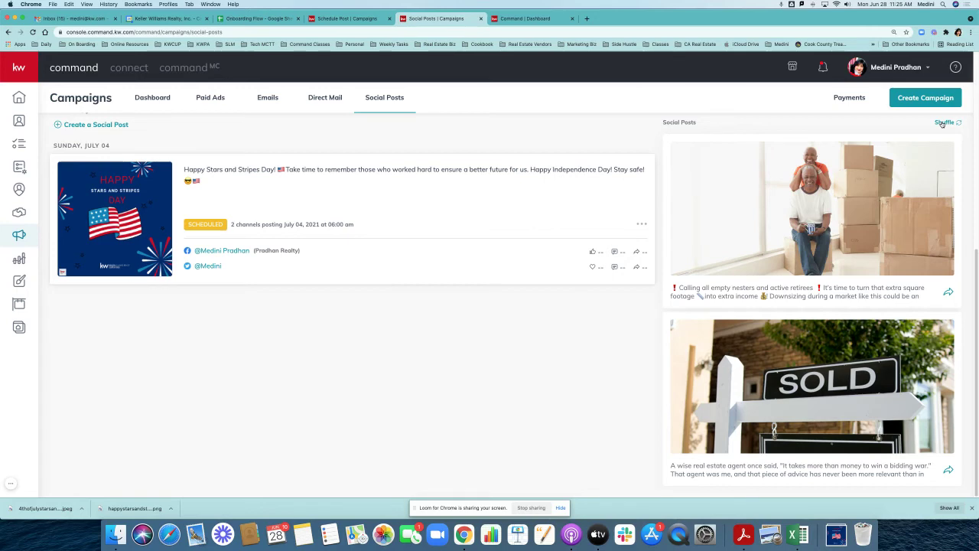
Step: Shuffle the suggested social posts and start a new post from the "Bad Joke Alert" suggestion
left_click(943, 123)
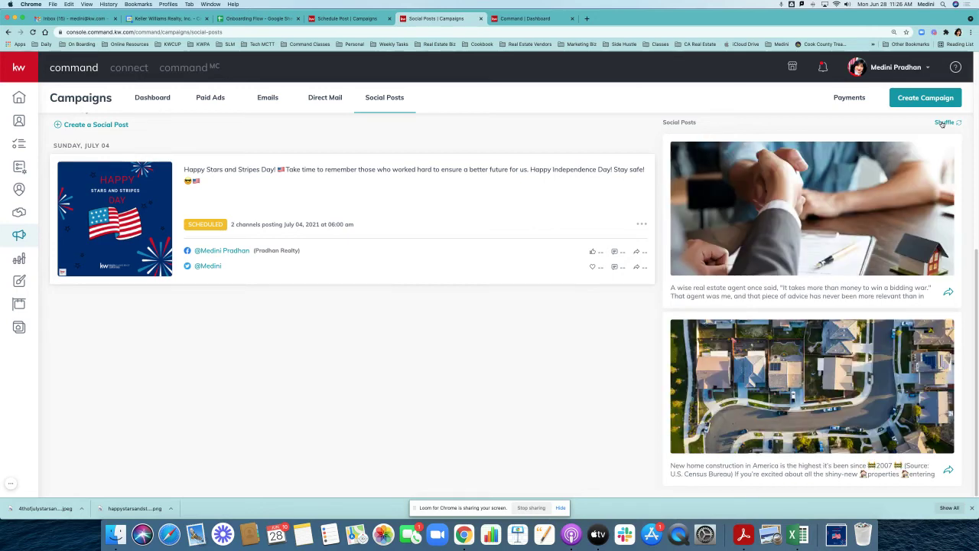
left_click(943, 123)
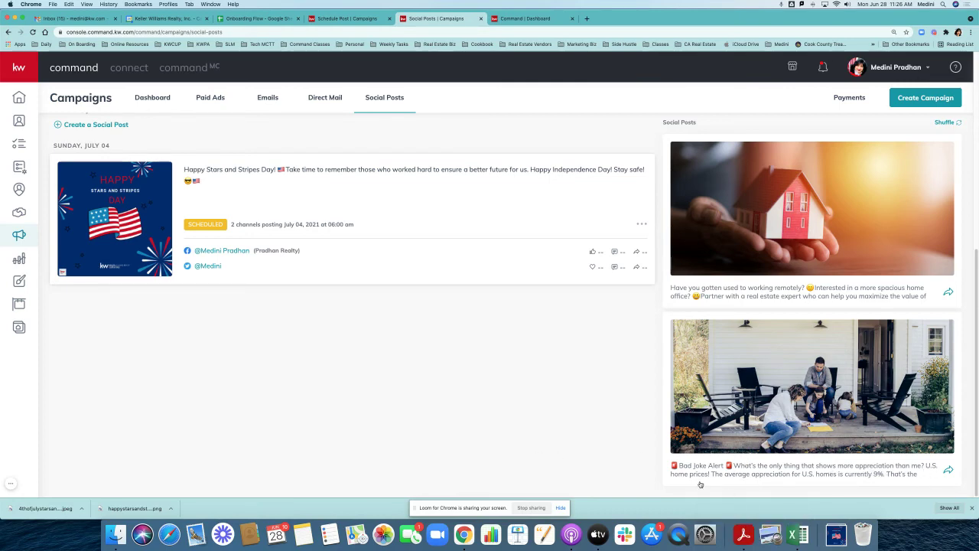
left_click(950, 471)
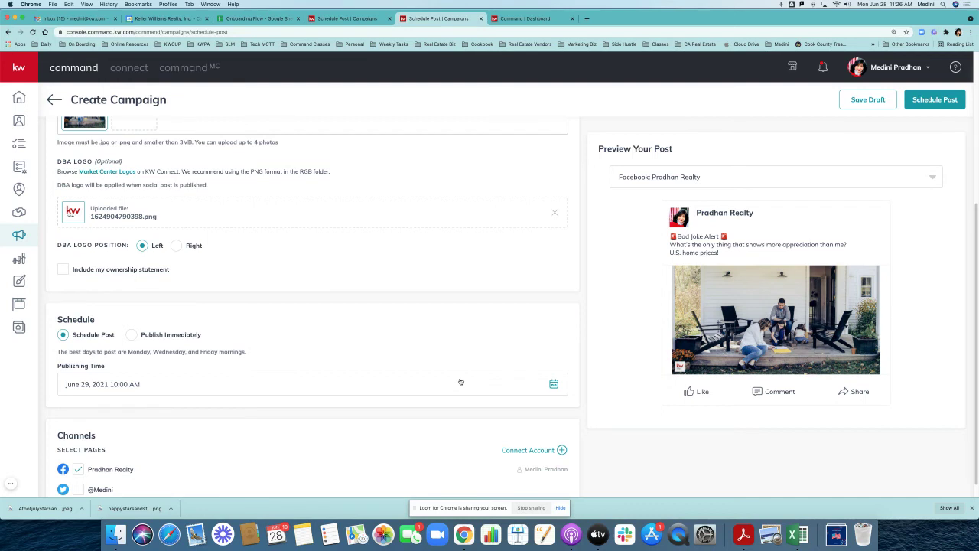
Step: Set the new post's publishing time to June 29, 2021 7:00 AM
left_click(75, 385)
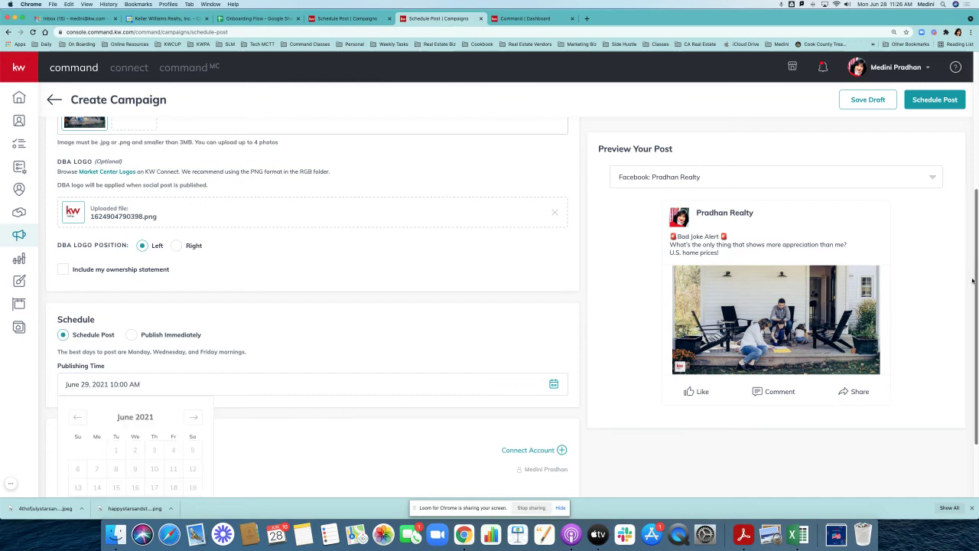
key("ctrl+Up")
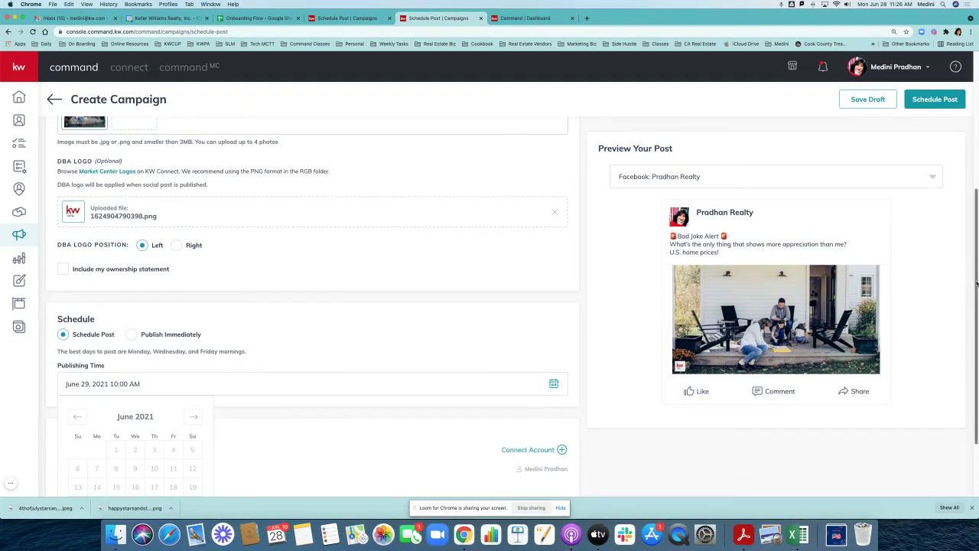
scroll(972, 292, "down", 3)
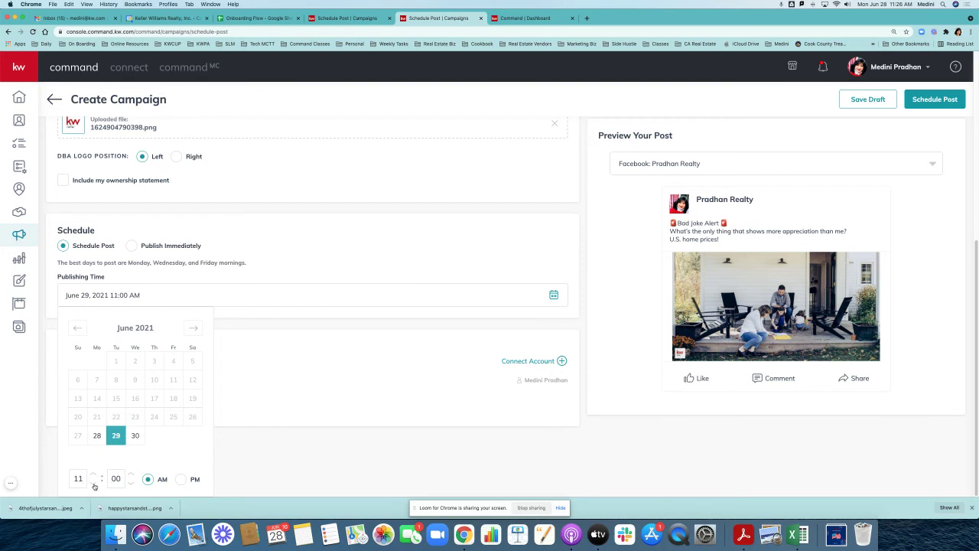
double_click(94, 485)
left_click(286, 460)
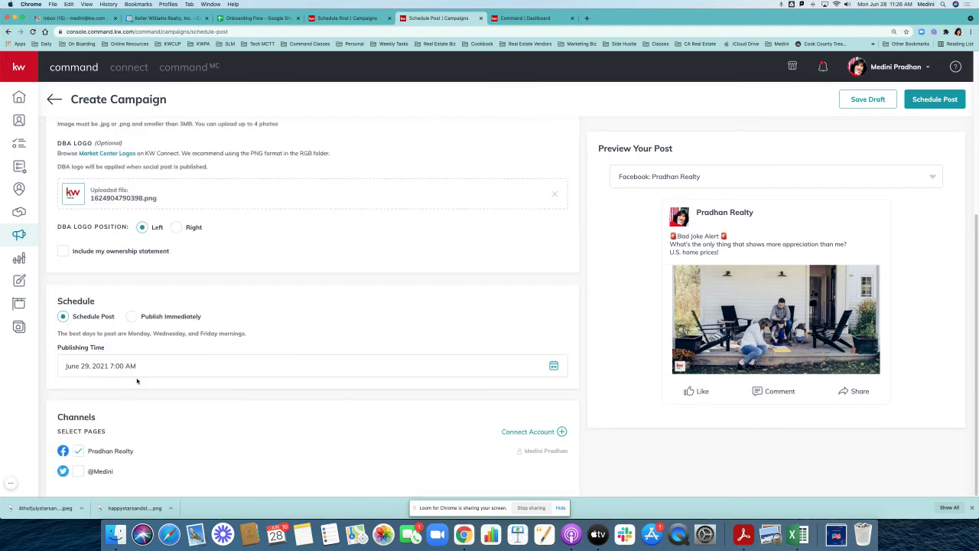
Step: Try to schedule the post with the Twitter account added, and remove Twitter from the channels
left_click(78, 472)
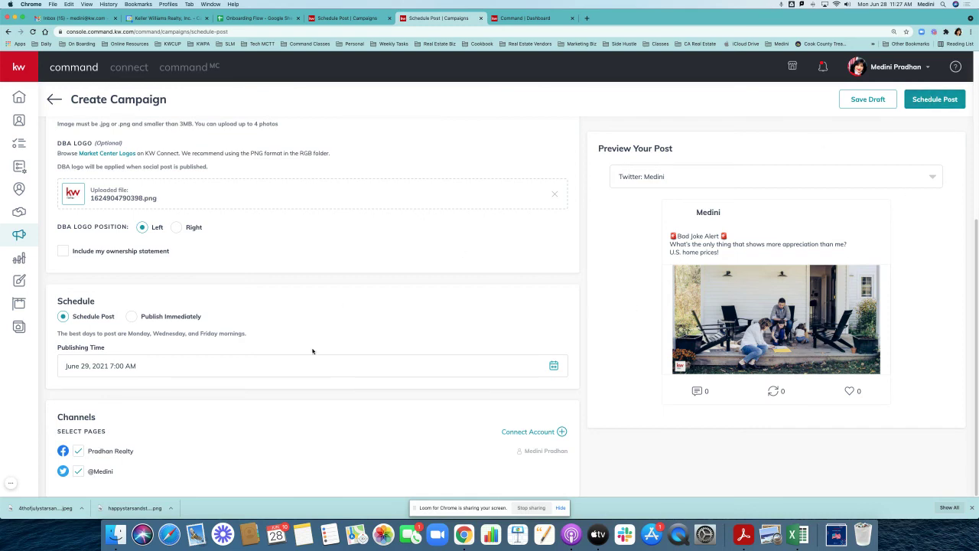
left_click(930, 105)
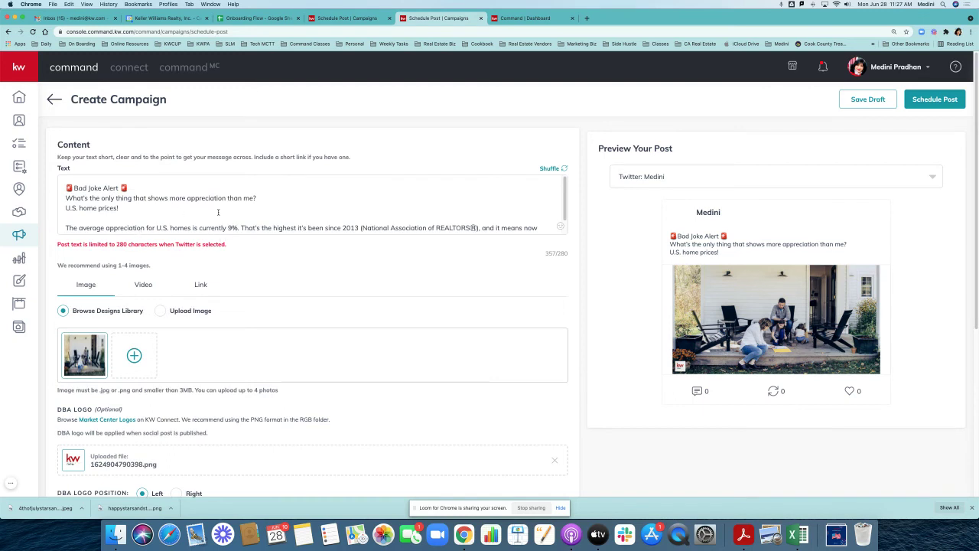
left_click(218, 212)
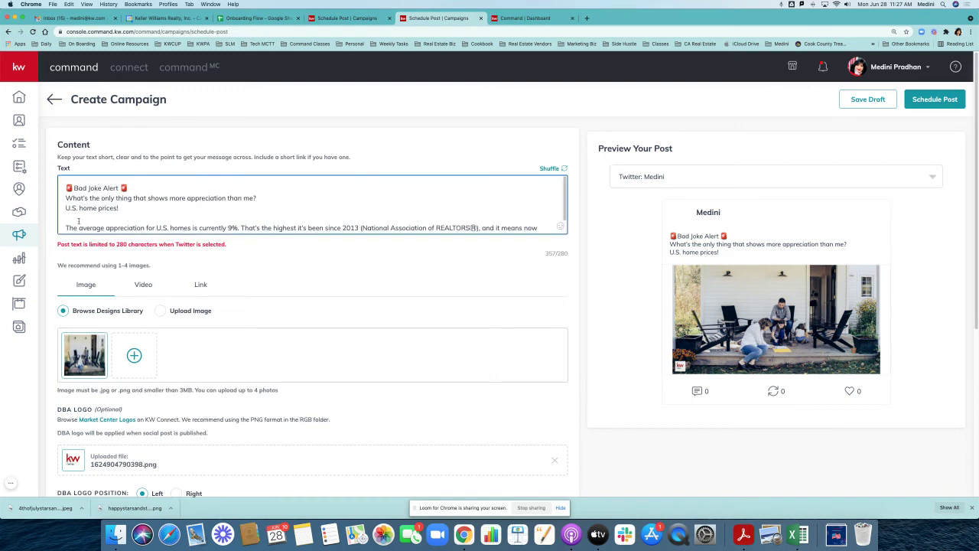
scroll(337, 300, "down", 5)
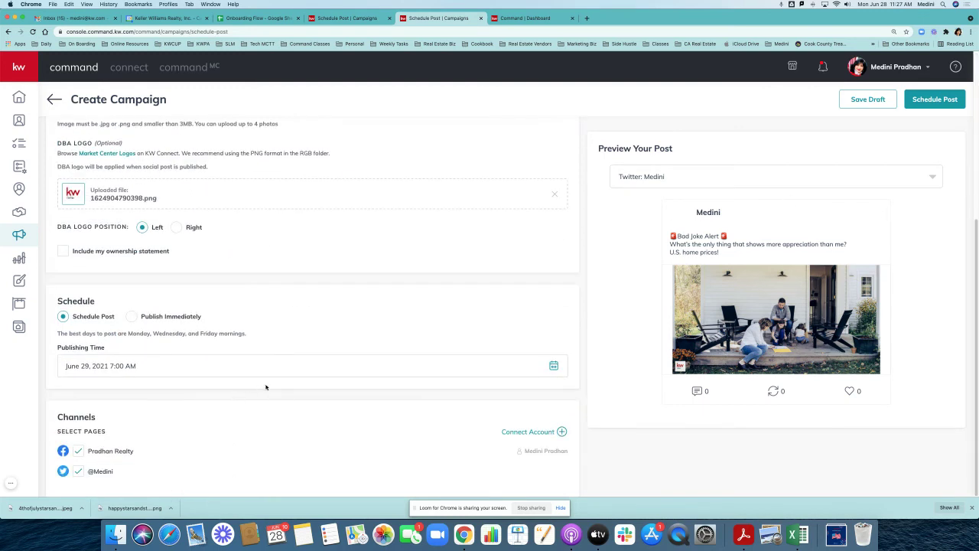
left_click(81, 473)
Step: Read through the full "Bad Joke Alert" caption in the post's text
scroll(339, 372, "up", 3)
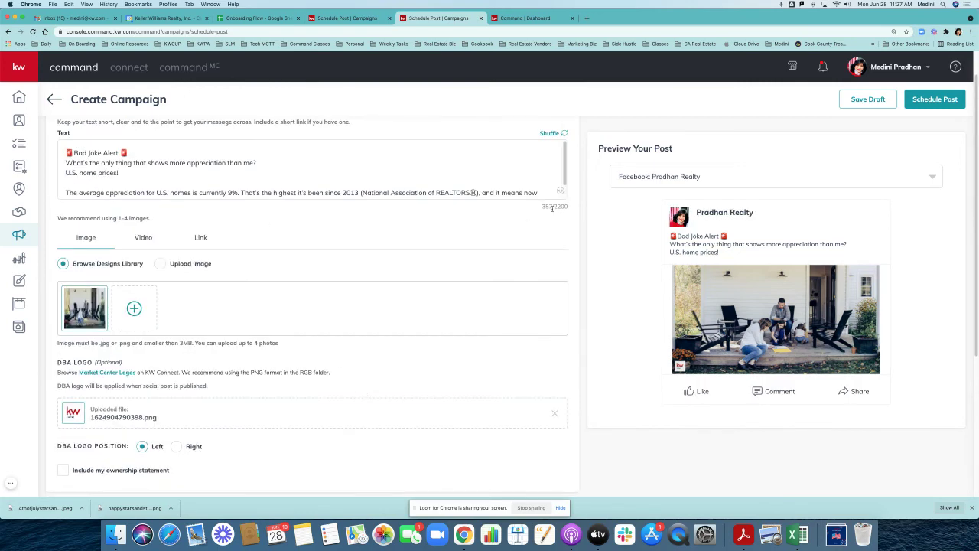
left_click_drag(564, 186, 566, 194)
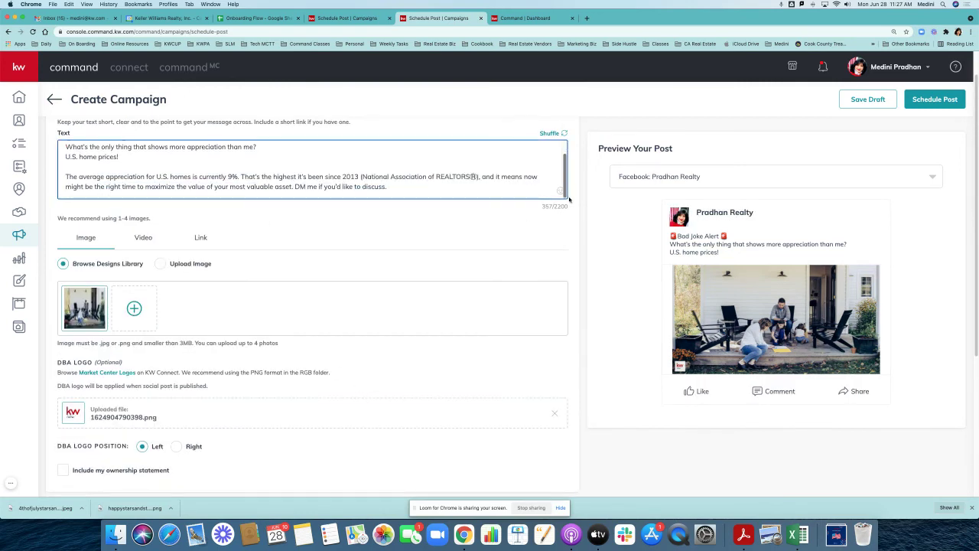
scroll(569, 192, "up", 1)
scroll(569, 192, "down", 1)
scroll(562, 172, "up", 1)
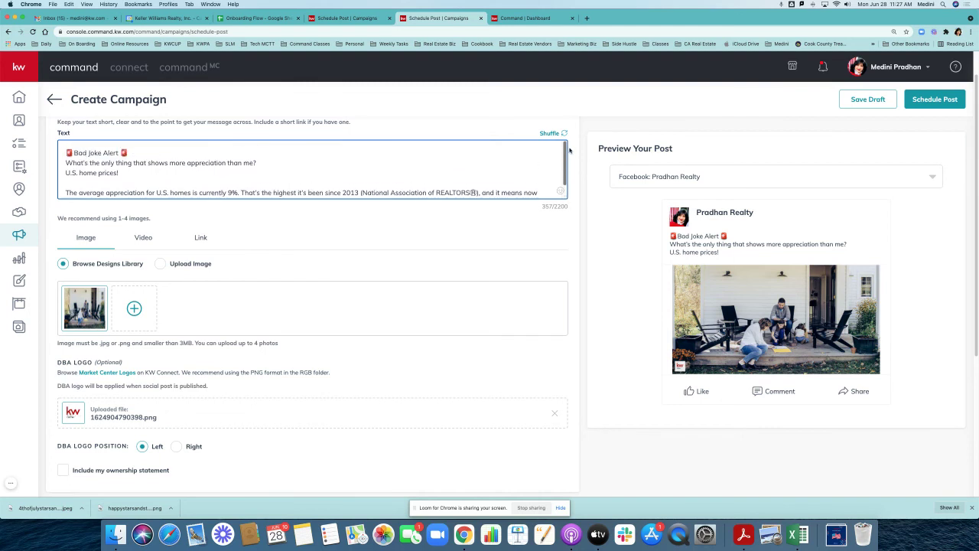
scroll(574, 165, "down", 1)
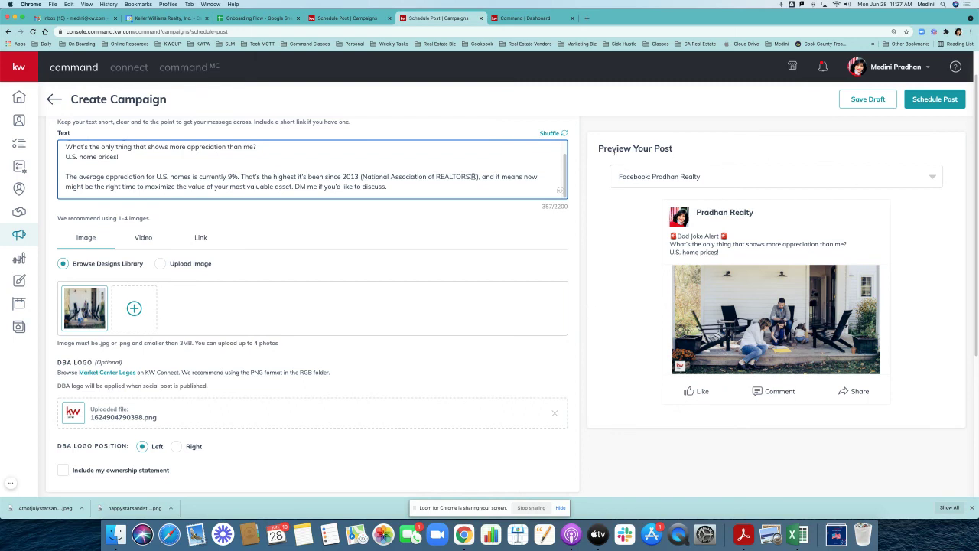
Step: Shuffle the suggested captions until the post's text begins "Have you gotten used to working remotely?"
left_click(550, 134)
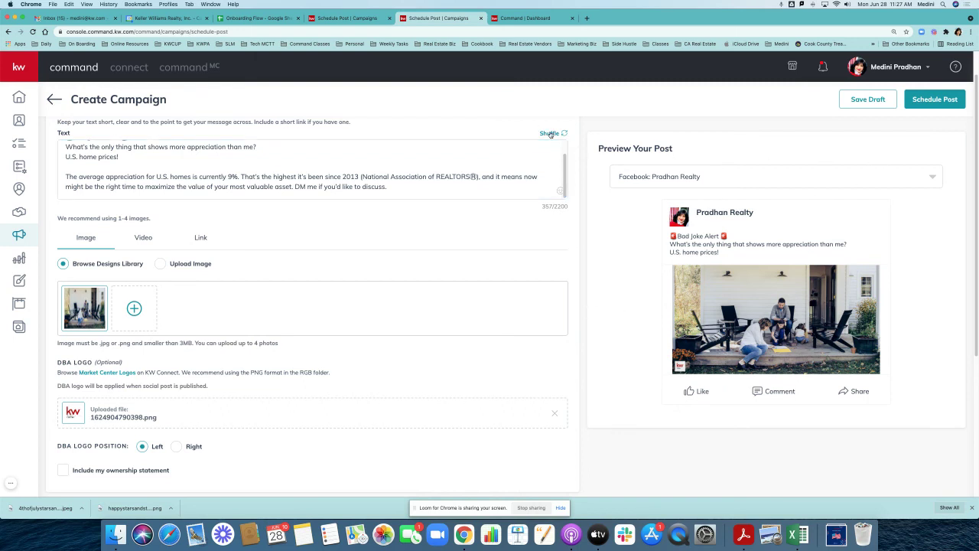
scroll(565, 170, "up", 2)
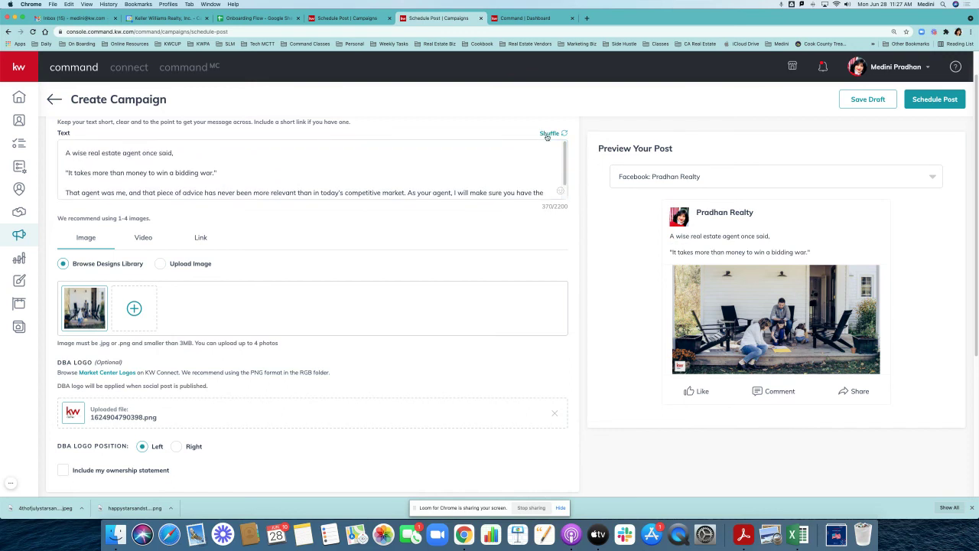
left_click(546, 134)
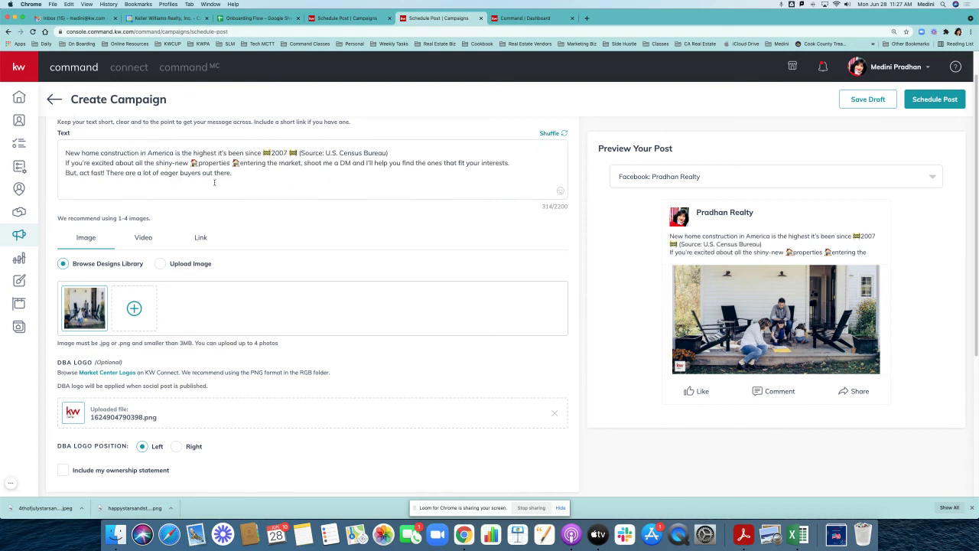
left_click(547, 134)
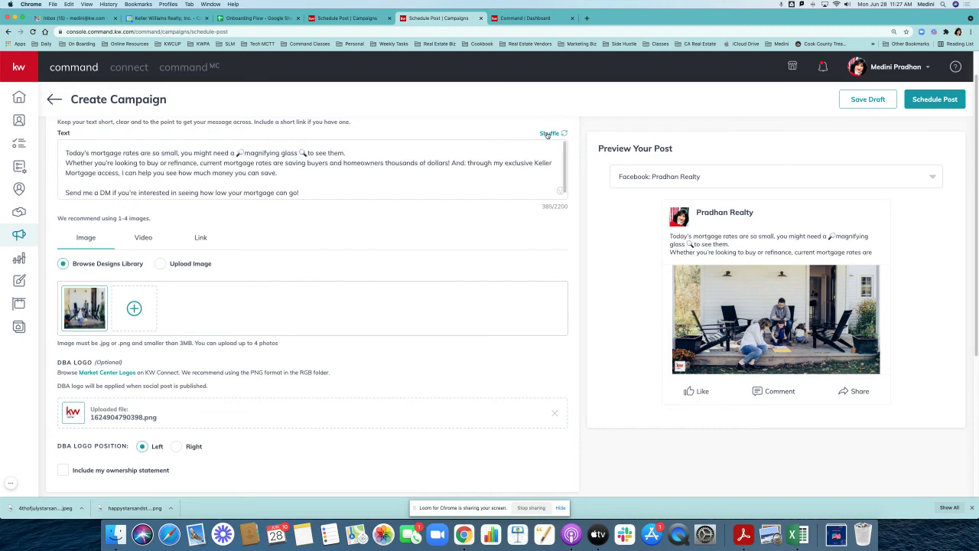
left_click(547, 134)
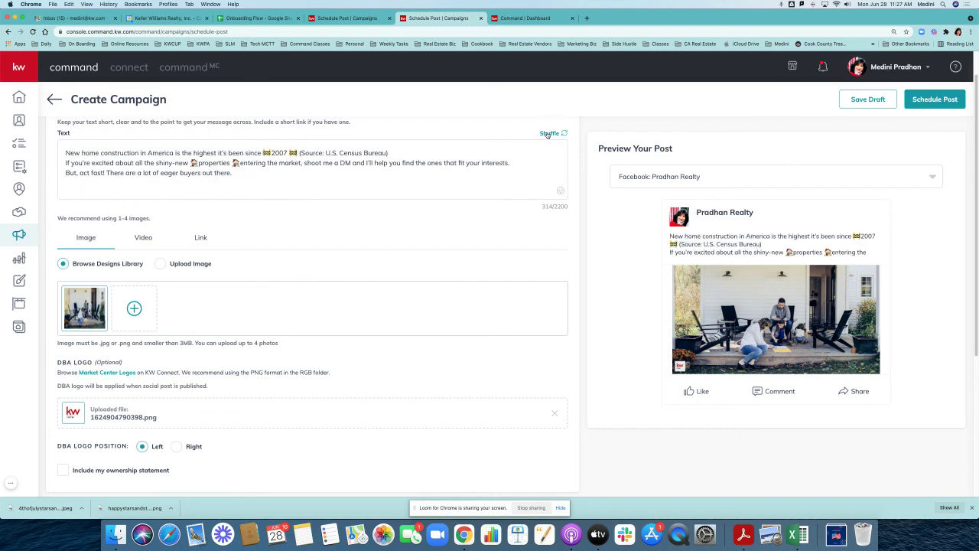
left_click(547, 134)
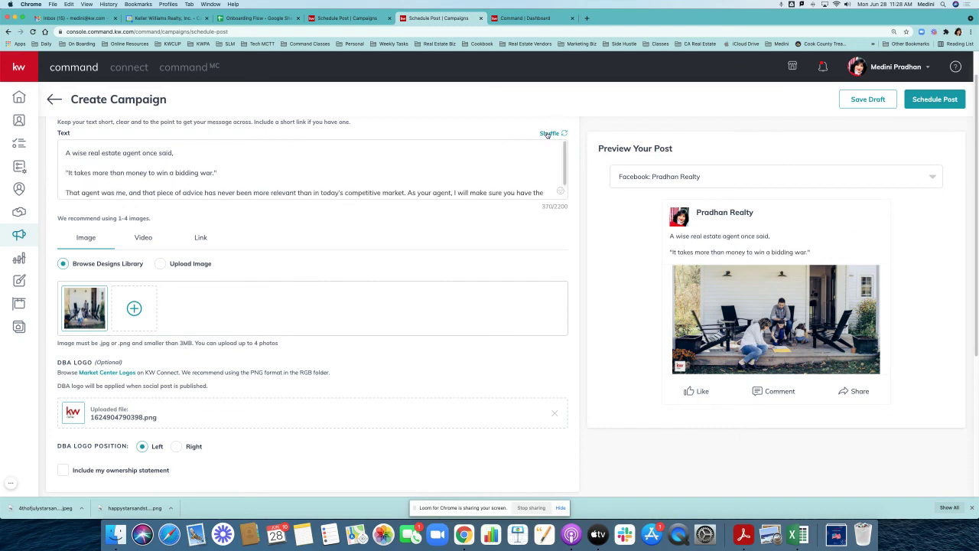
left_click(547, 134)
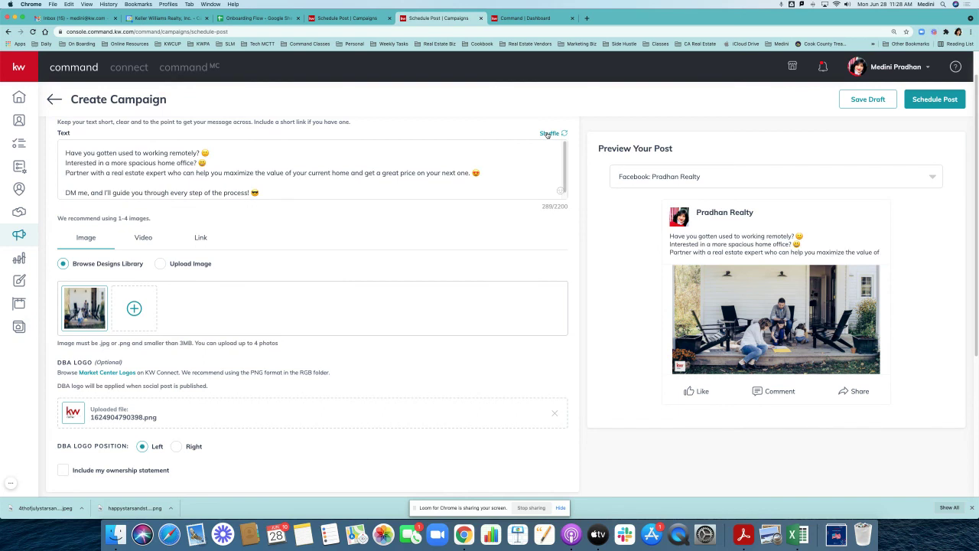
Step: Remove the blank line above "DM me, and I'll guide you through every step of the process!" in the caption
left_click(565, 193)
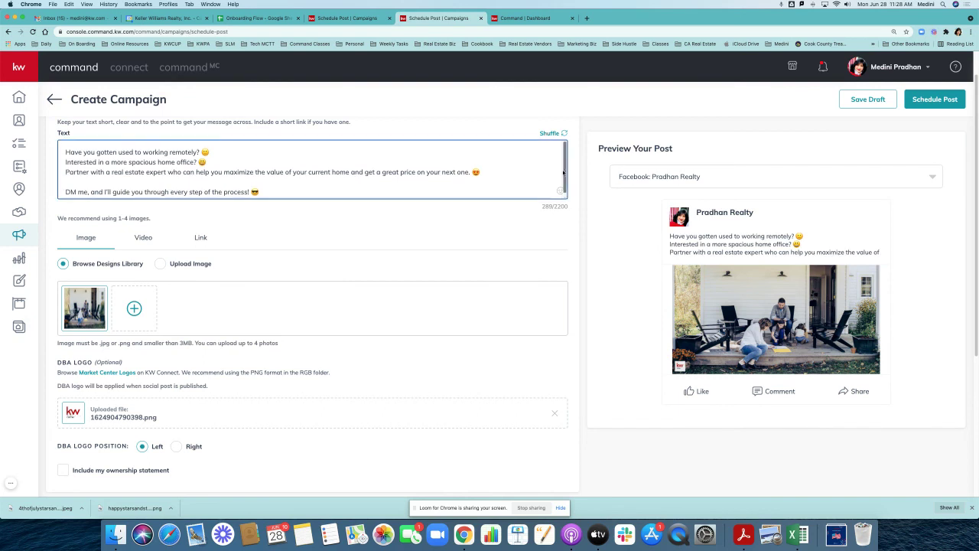
scroll(566, 193, "down", 1)
scroll(565, 193, "up", 1)
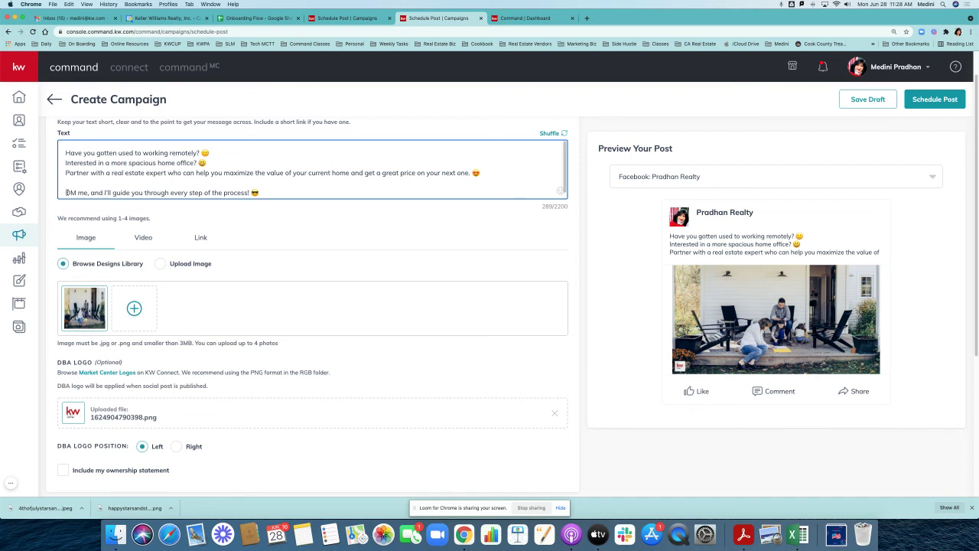
key("BackSpace")
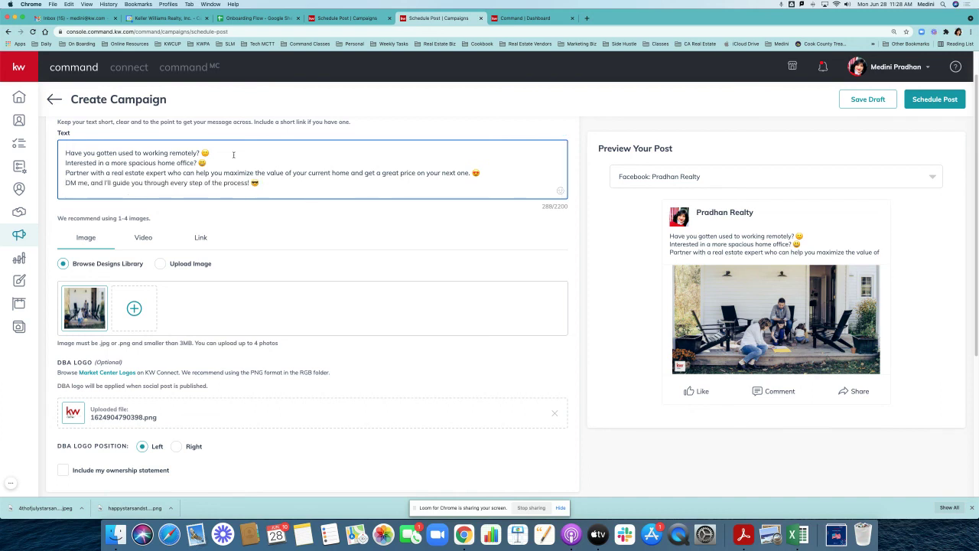
Step: Join the caption's first three lines into one paragraph by removing the line breaks before "Interested in" and "Partner with"
left_click(561, 190)
left_click(506, 238)
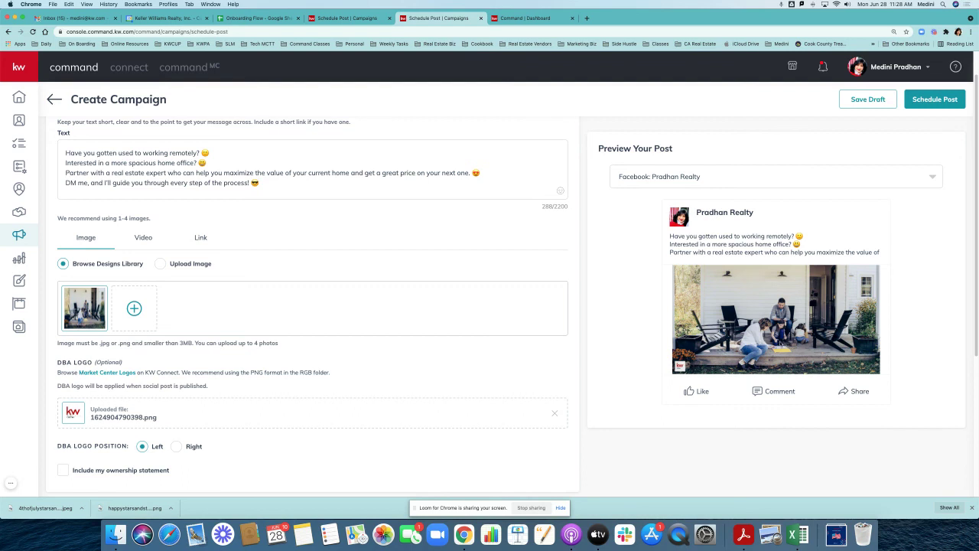
left_click(66, 163)
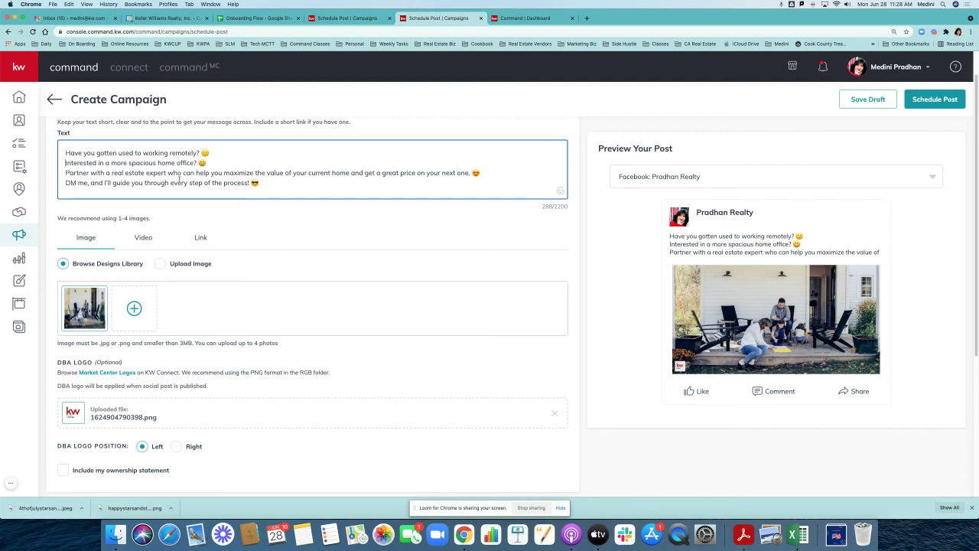
key("BackSpace")
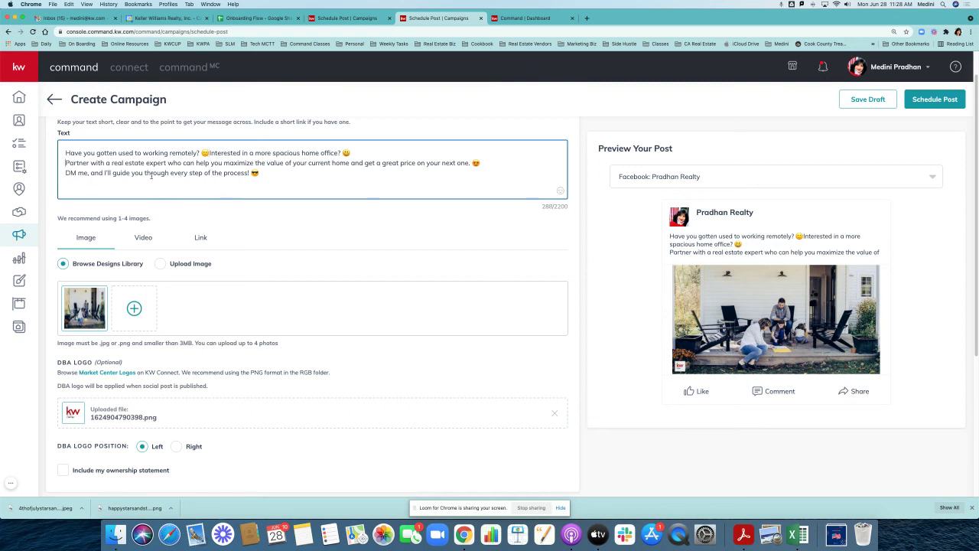
key("BackSpace")
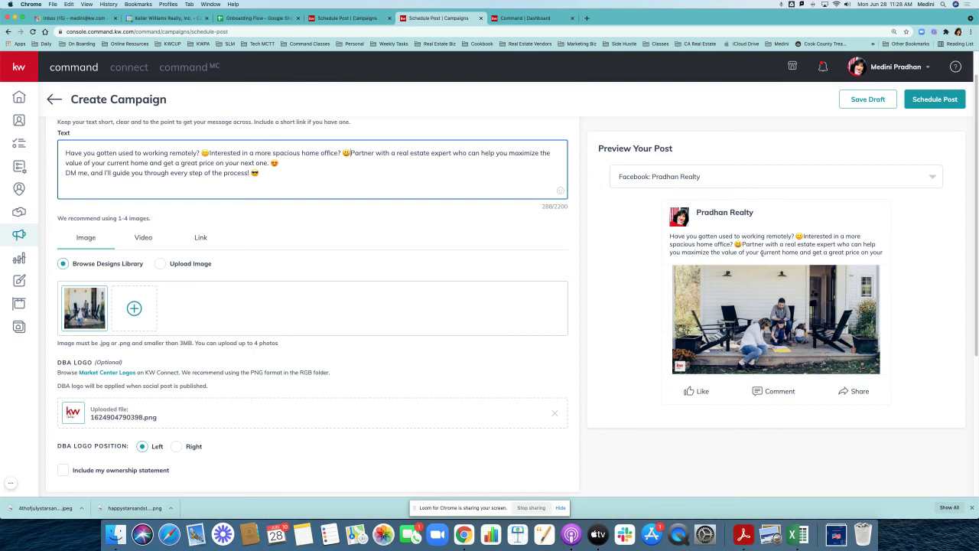
left_click(760, 251)
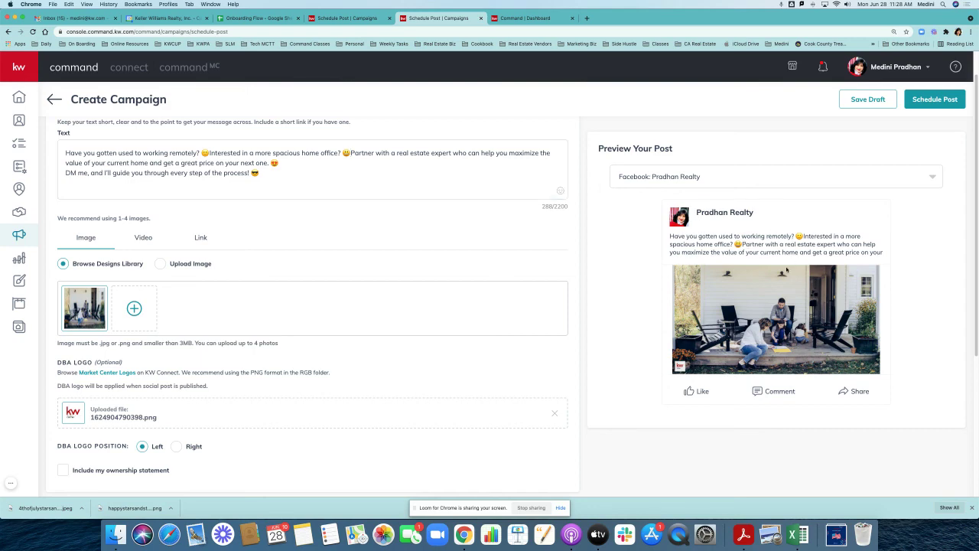
Step: Schedule the remote-working post to the Facebook page for June 29, 2021 at 7:00 AM and confirm the scheduling
scroll(787, 269, "down", 3)
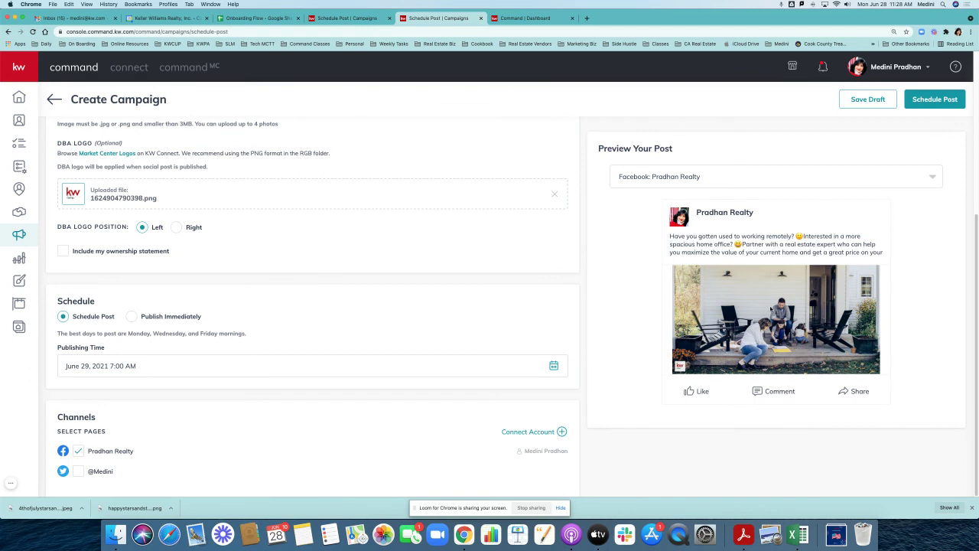
left_click(935, 105)
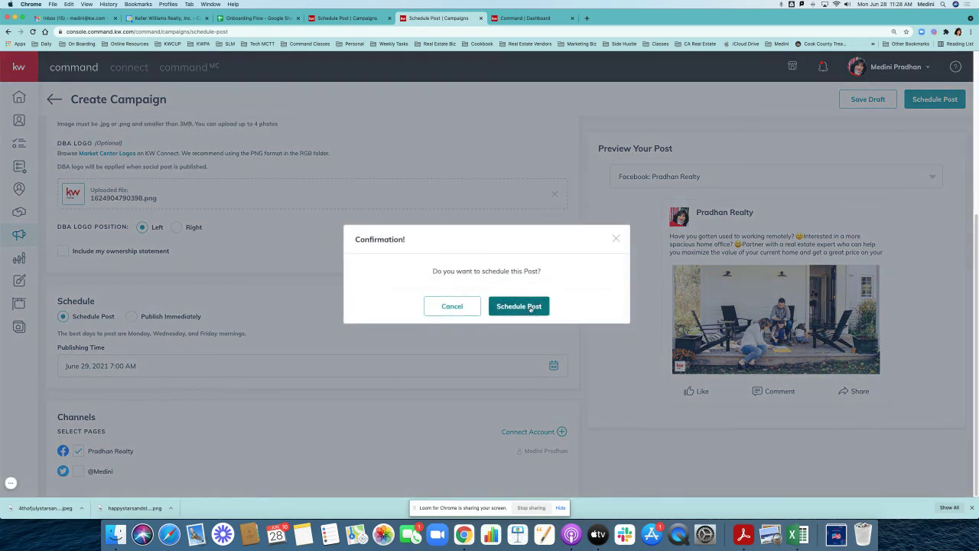
left_click(531, 310)
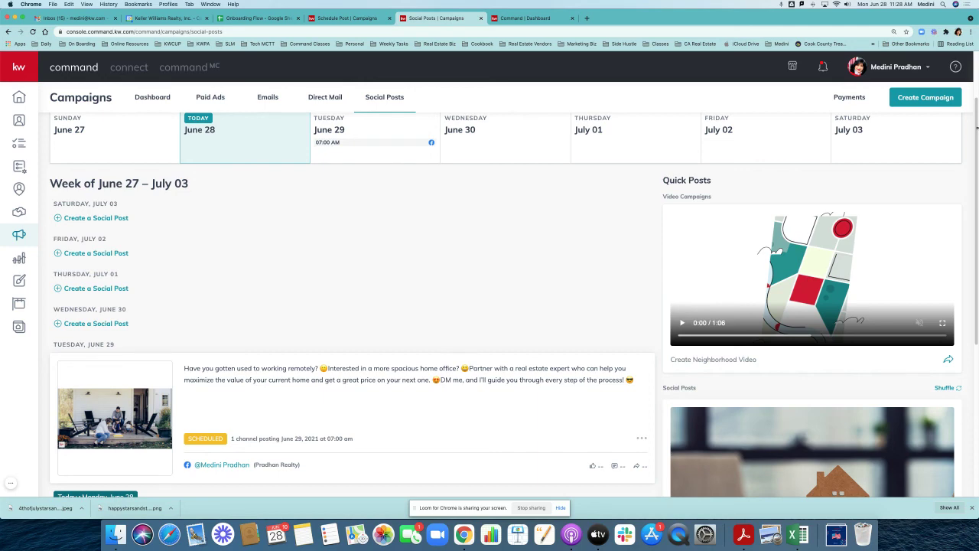
Step: Show the social posts for the week of July 04 – July 10 and review the scheduled Sunday, July 04 post
scroll(972, 130, "up", 1)
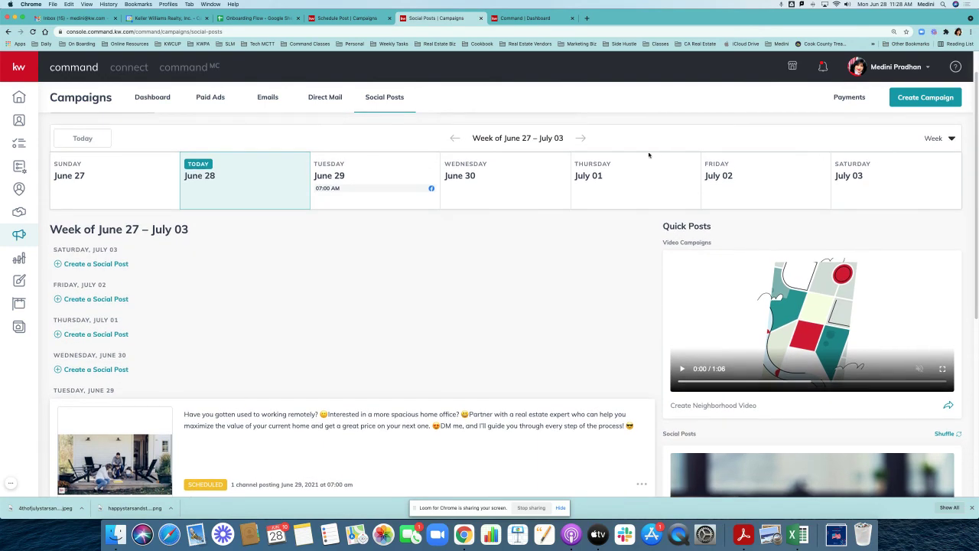
left_click(580, 138)
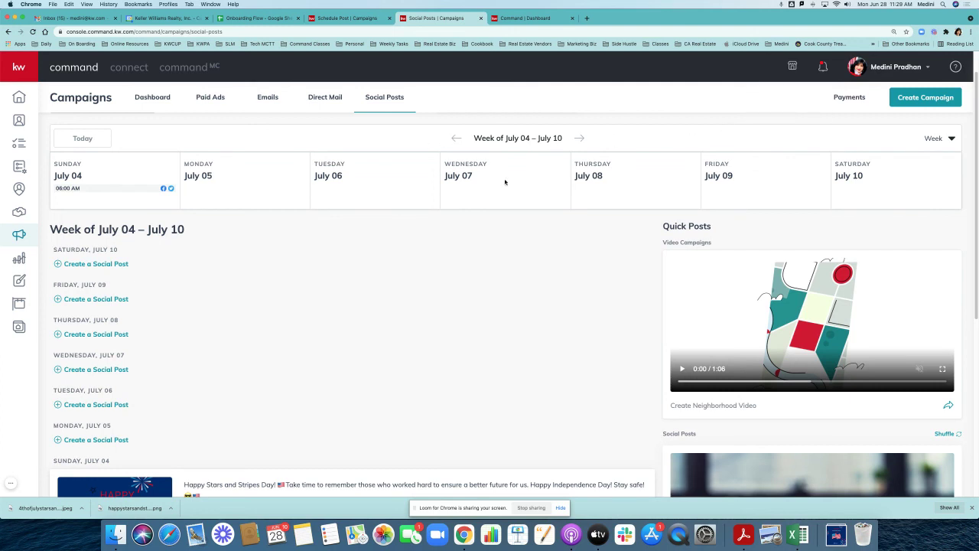
scroll(976, 264, "down", 1)
scroll(976, 271, "down", 5)
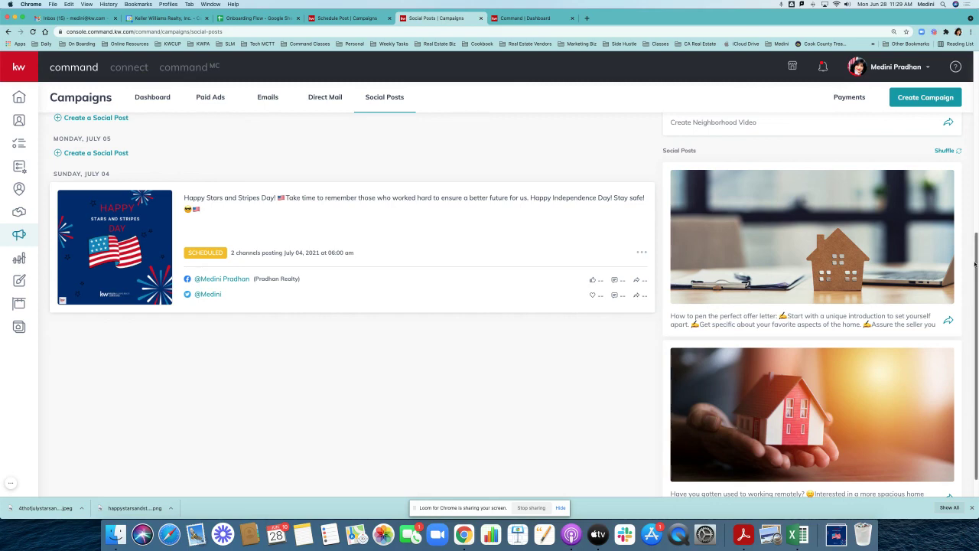
left_click_drag(974, 264, 976, 204)
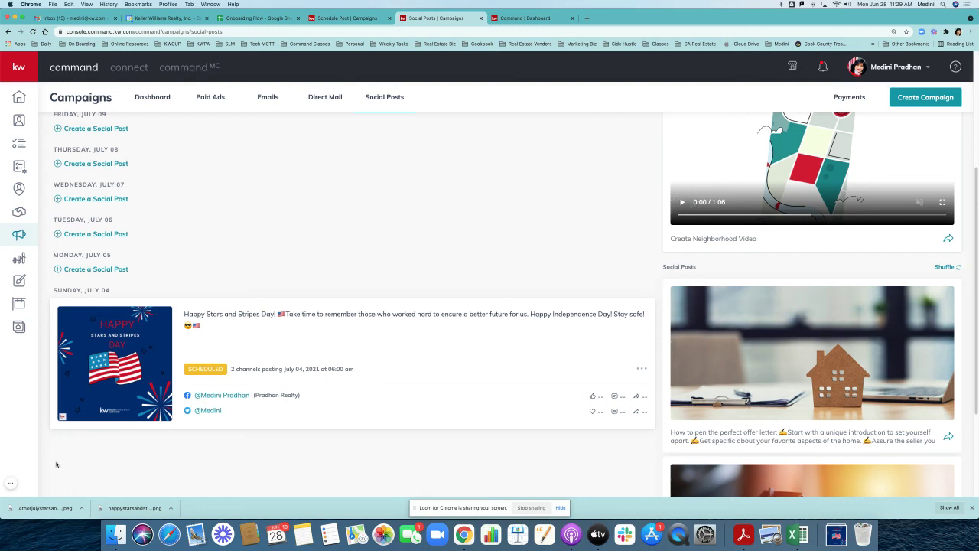
mouse_move(14, 486)
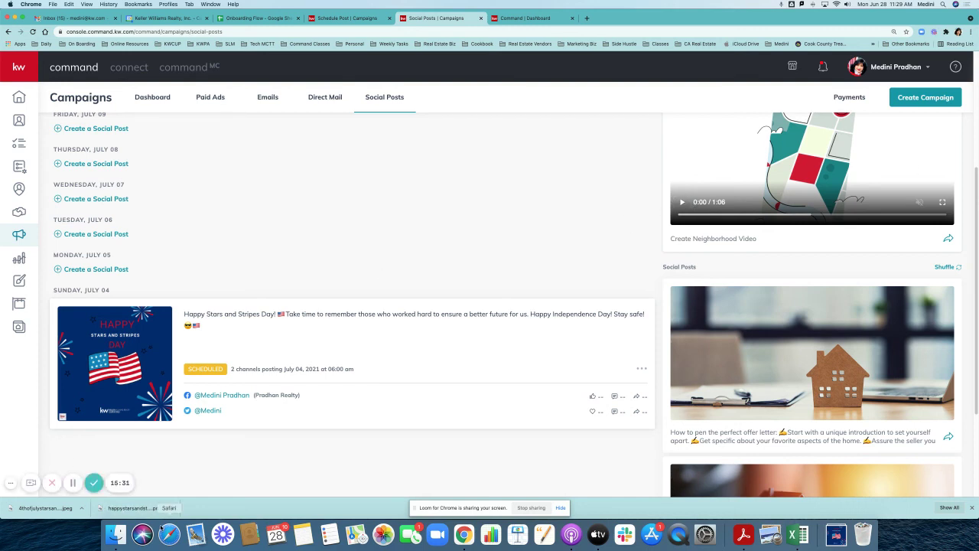